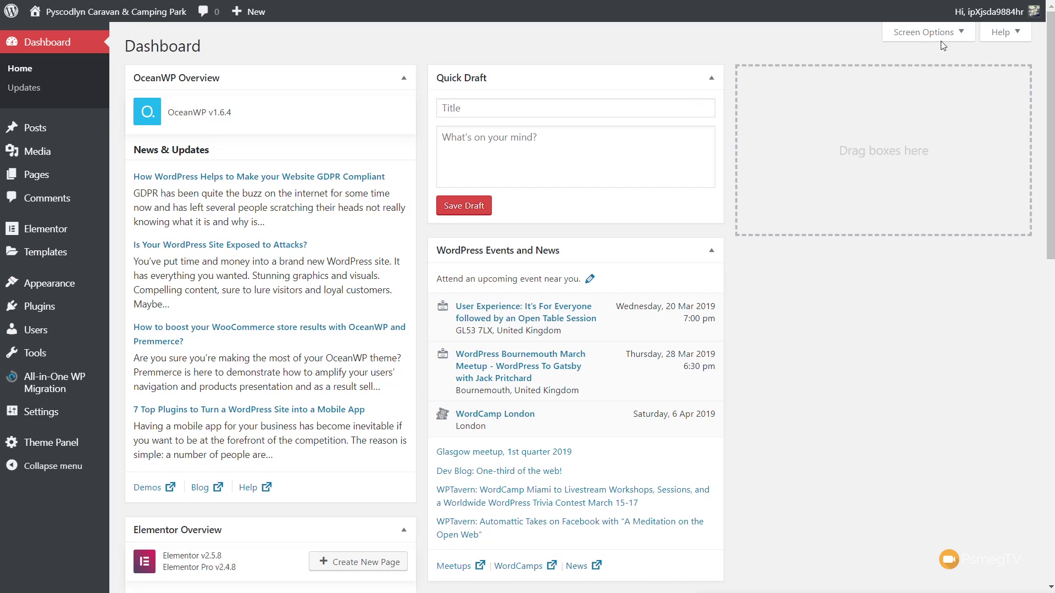
Step: Uncheck Events and News, Quick Draft, Activity, At a Glance, Elementor and OceanWP Overview in Screen Options
{"action": "left_click", "coordinate": [939, 37]}
{"action": "left_click", "coordinate": [541, 61]}
{"action": "left_click", "coordinate": [473, 63]}
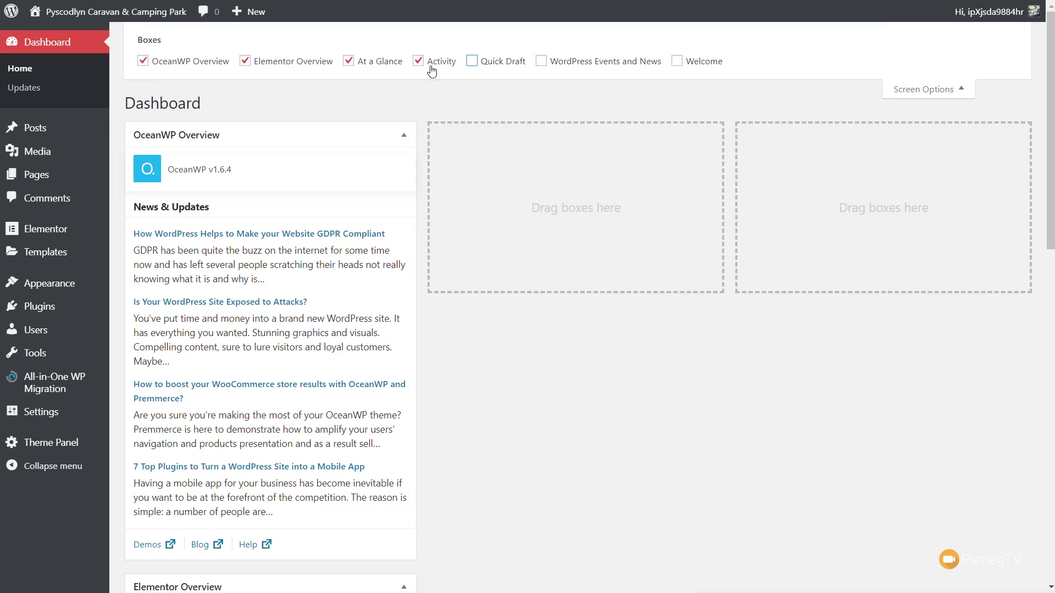
{"action": "left_click", "coordinate": [430, 64]}
{"action": "left_click", "coordinate": [347, 62]}
{"action": "left_click", "coordinate": [299, 63]}
{"action": "left_click", "coordinate": [186, 63]}
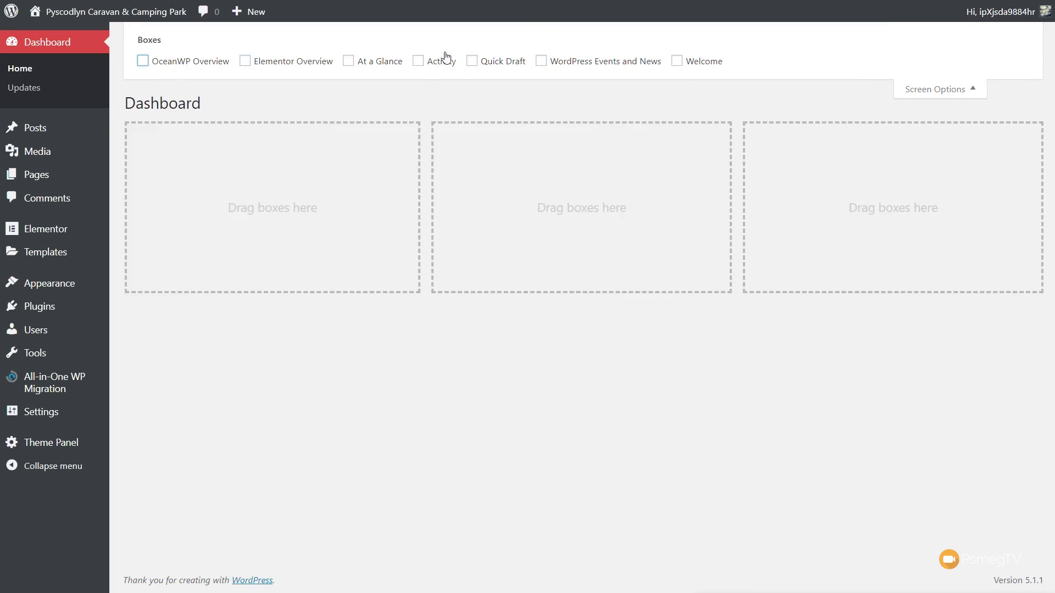
{"action": "left_click", "coordinate": [947, 87]}
{"action": "mouse_move", "coordinate": [50, 392]}
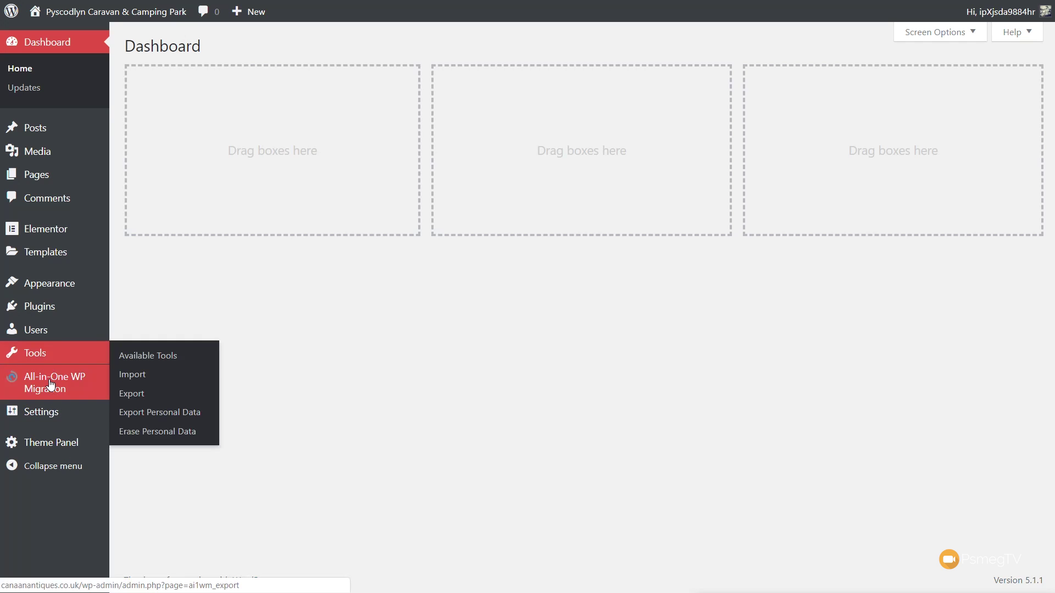
Step: Go to All-in-One WP Migration's Export page
{"action": "left_click", "coordinate": [130, 388]}
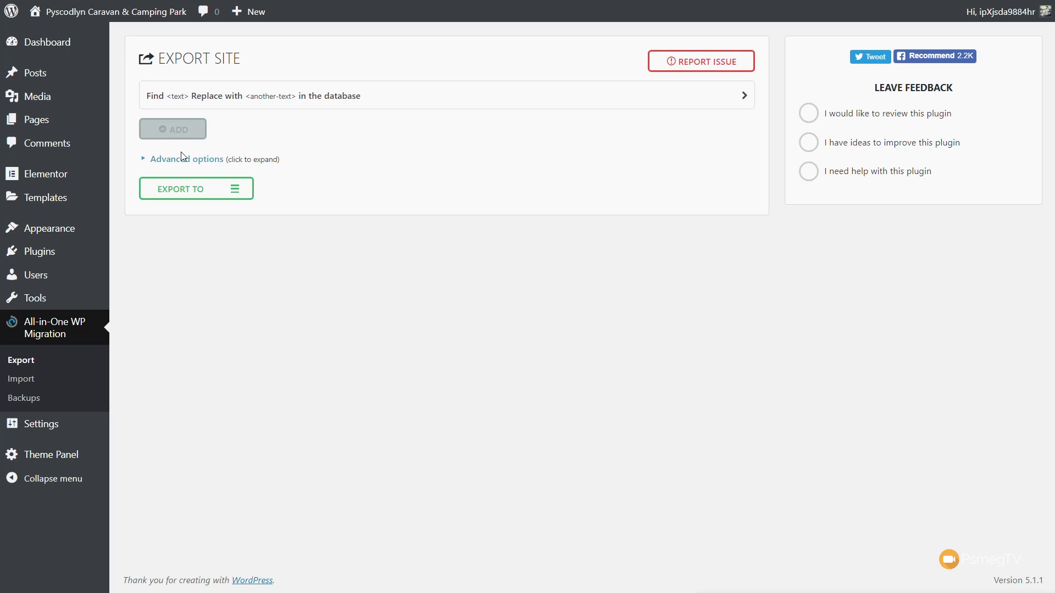
Step: Expand Advanced options and show the EXPORT TO destination list
{"action": "left_click", "coordinate": [184, 162]}
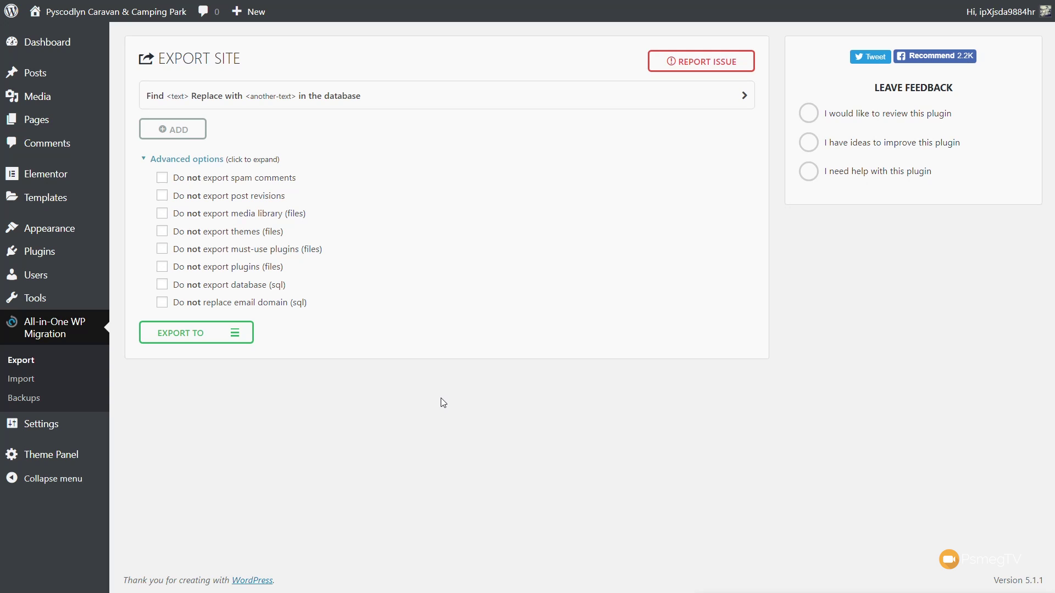
{"action": "left_click", "coordinate": [234, 336]}
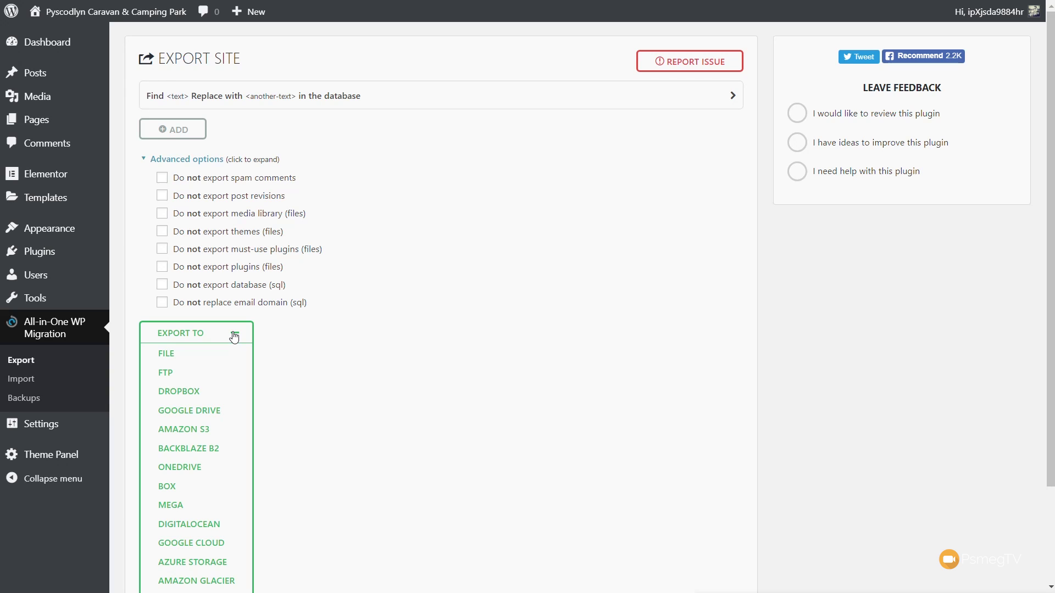
Step: Export the site to File, download the 46 MB .wpress backup, and close the message
{"action": "left_click", "coordinate": [196, 357]}
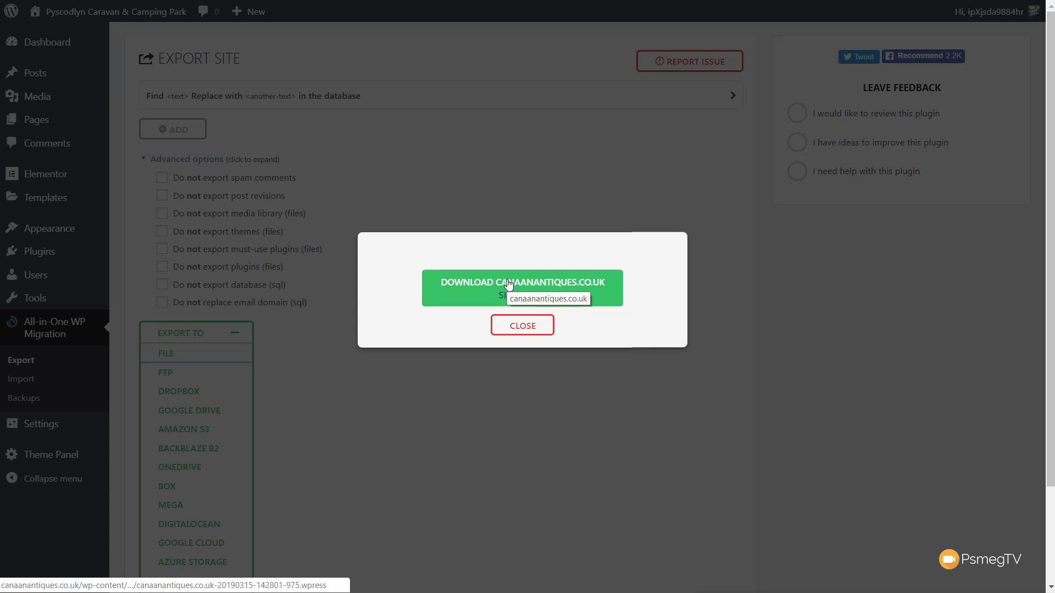
{"action": "left_click", "coordinate": [589, 302]}
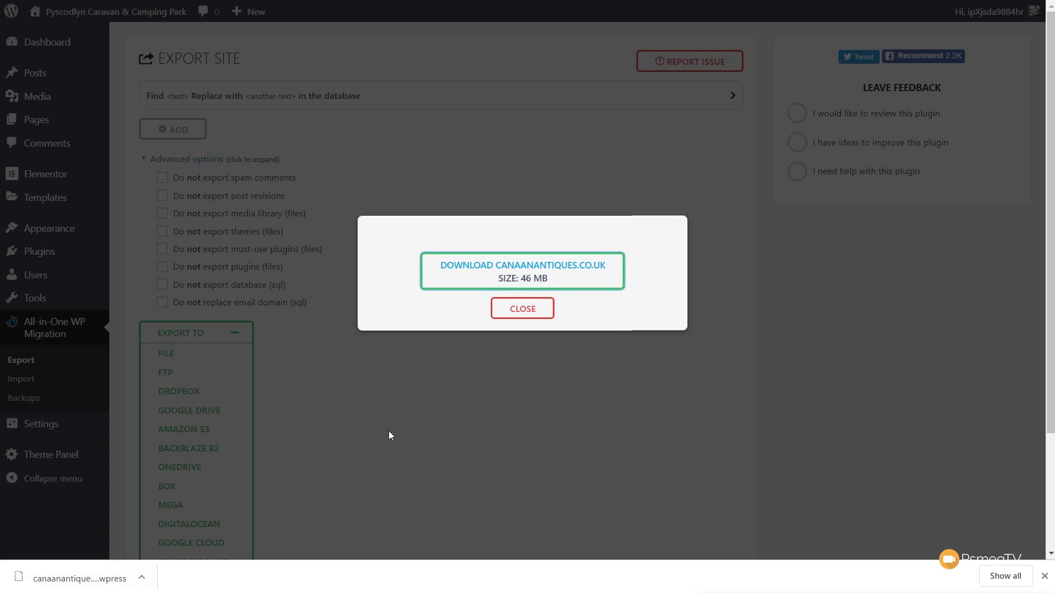
{"action": "left_click", "coordinate": [522, 311]}
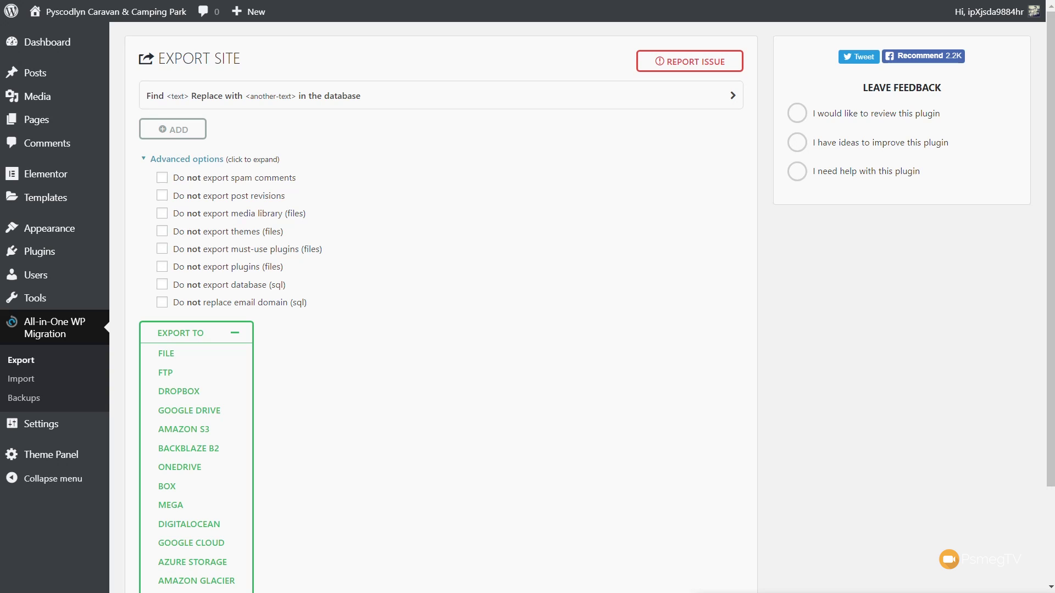
Step: Open the Import page's IMPORT FROM > FILE option, then cancel the file picker
{"action": "left_click", "coordinate": [22, 386]}
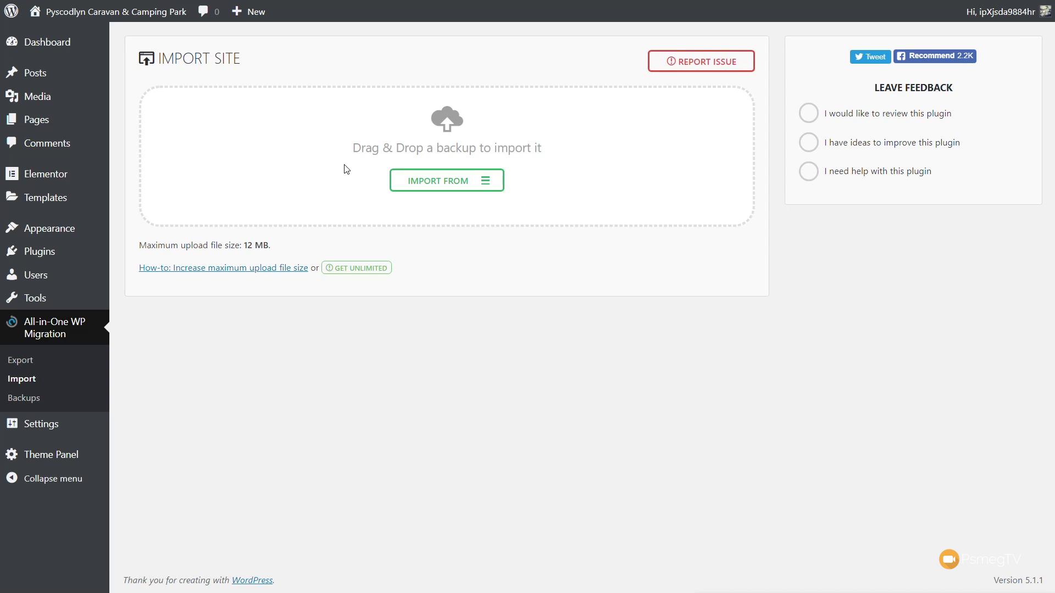
{"action": "left_click", "coordinate": [474, 191]}
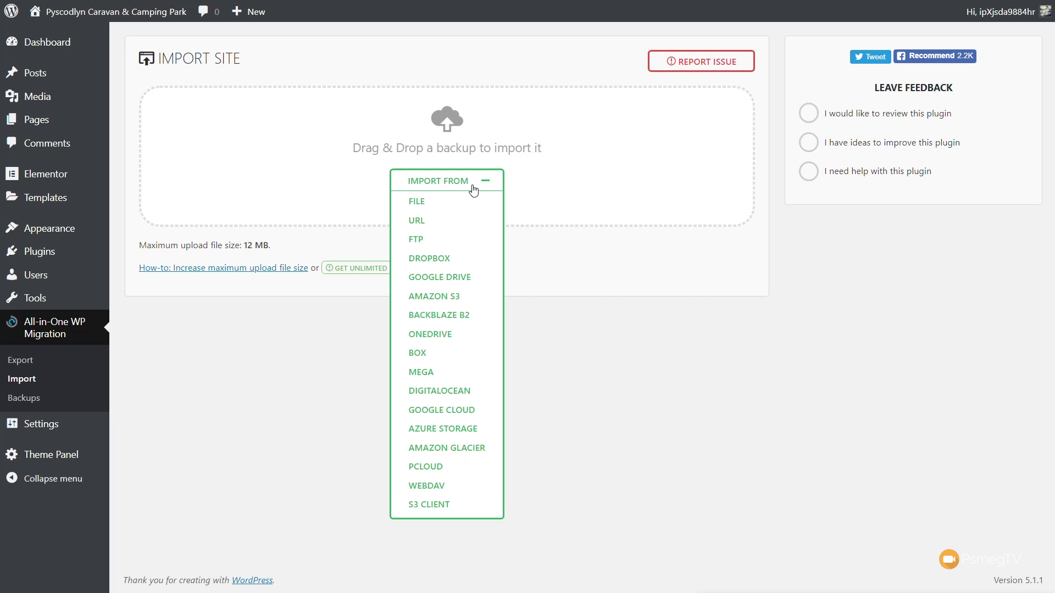
{"action": "left_click", "coordinate": [419, 202]}
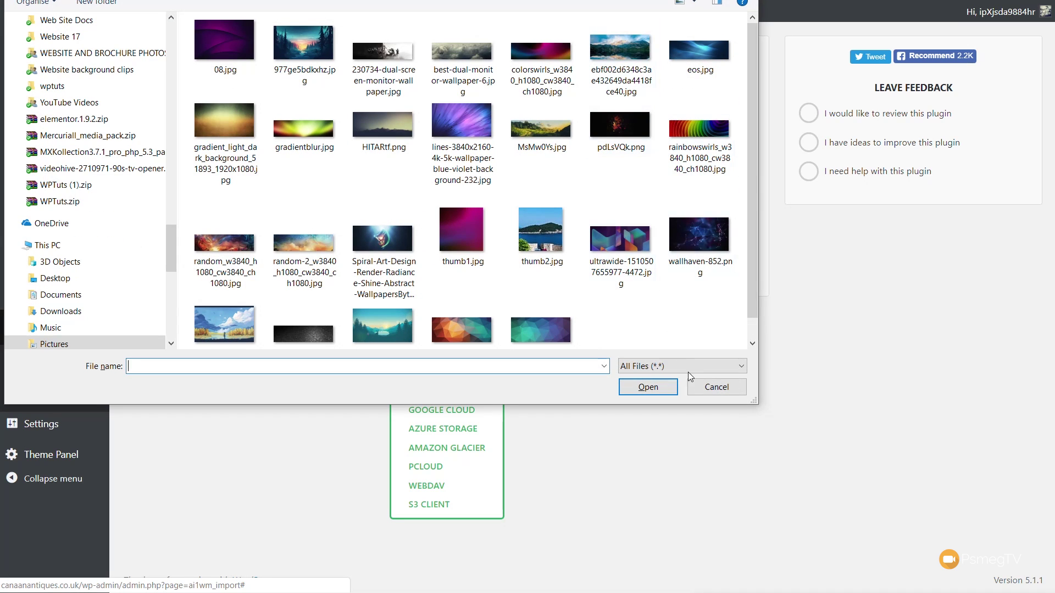
{"action": "left_click", "coordinate": [714, 387]}
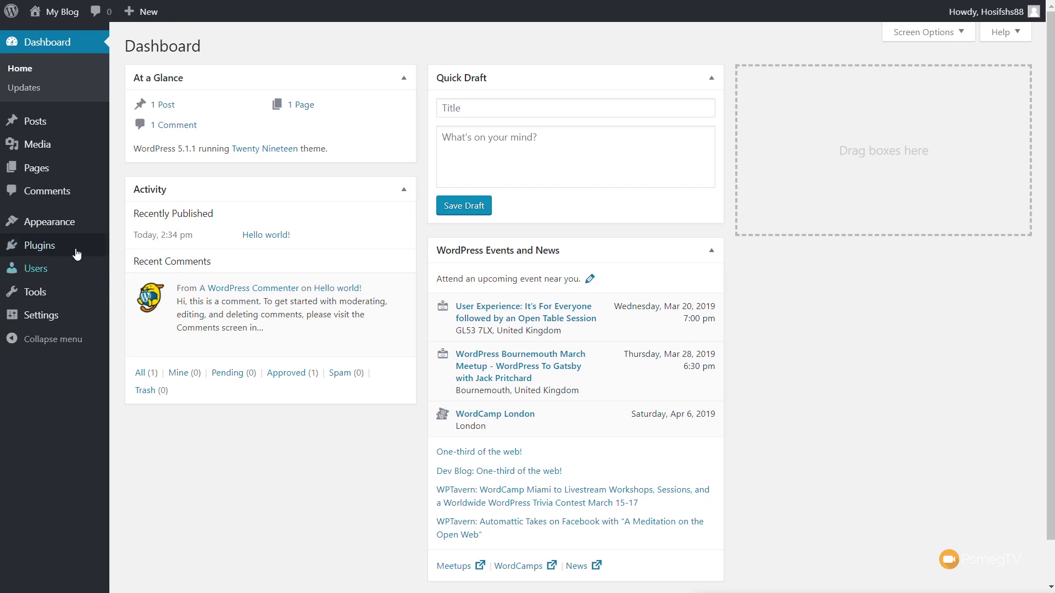
Step: Search plugins for 'migration' and install All-in-One WP Migration
{"action": "mouse_move", "coordinate": [74, 253]}
{"action": "left_click", "coordinate": [136, 268]}
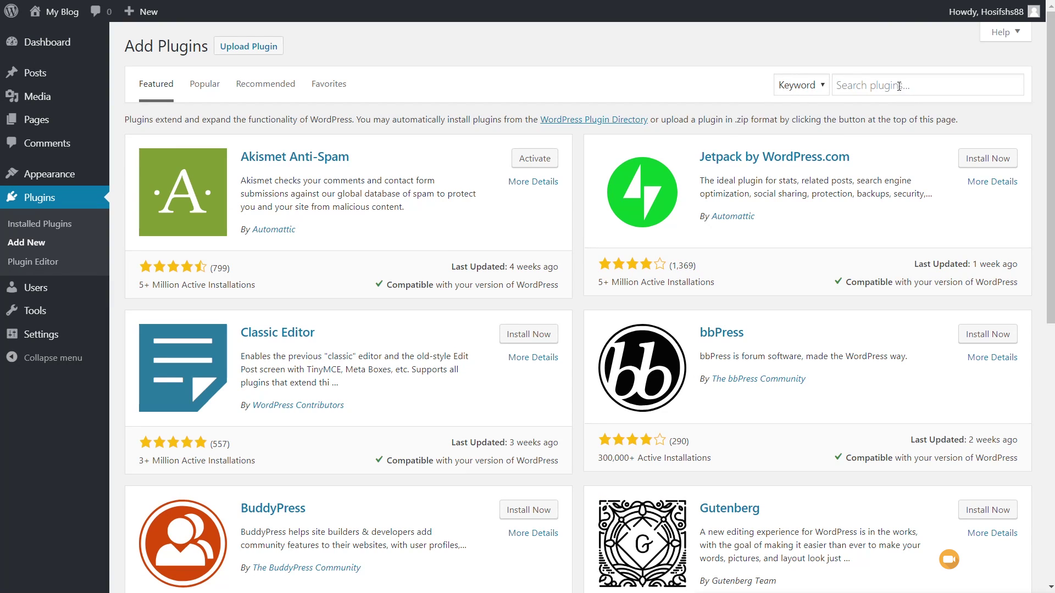
{"action": "left_click", "coordinate": [900, 86]}
{"action": "type", "text": "migration"}
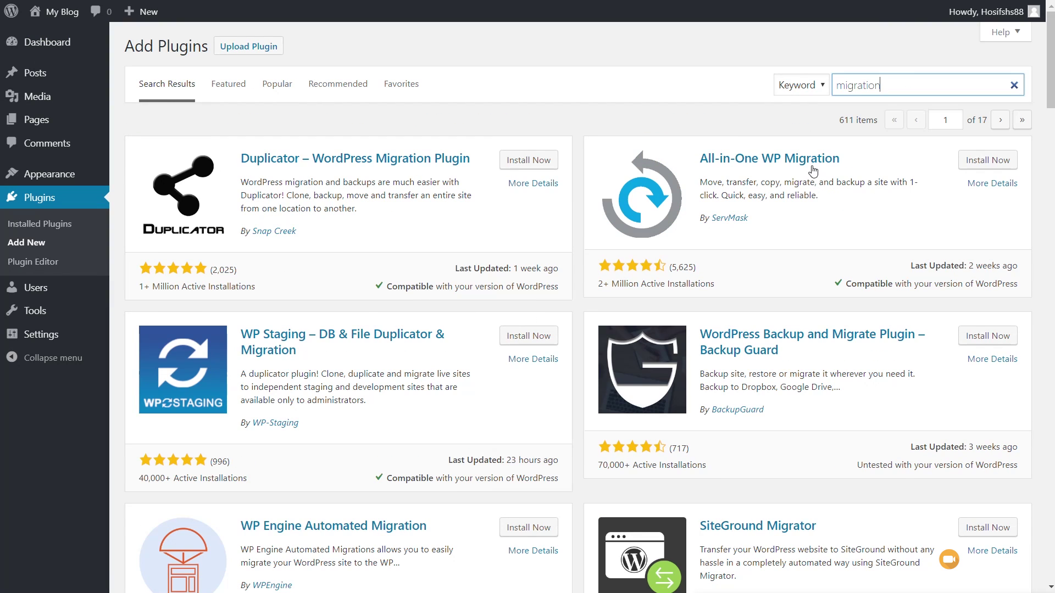
{"action": "left_click", "coordinate": [992, 160]}
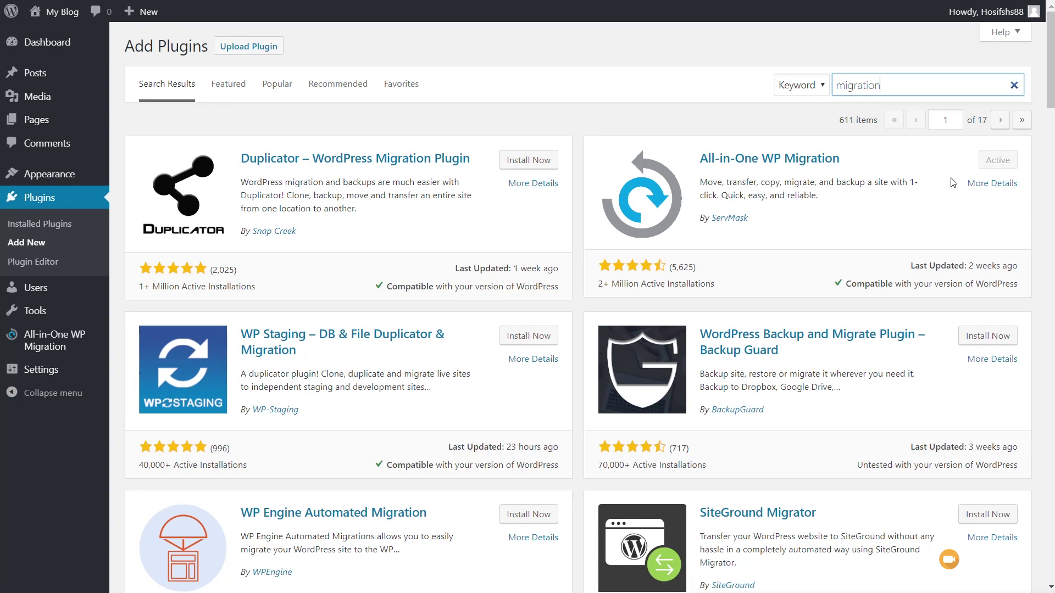
{"action": "mouse_move", "coordinate": [42, 352]}
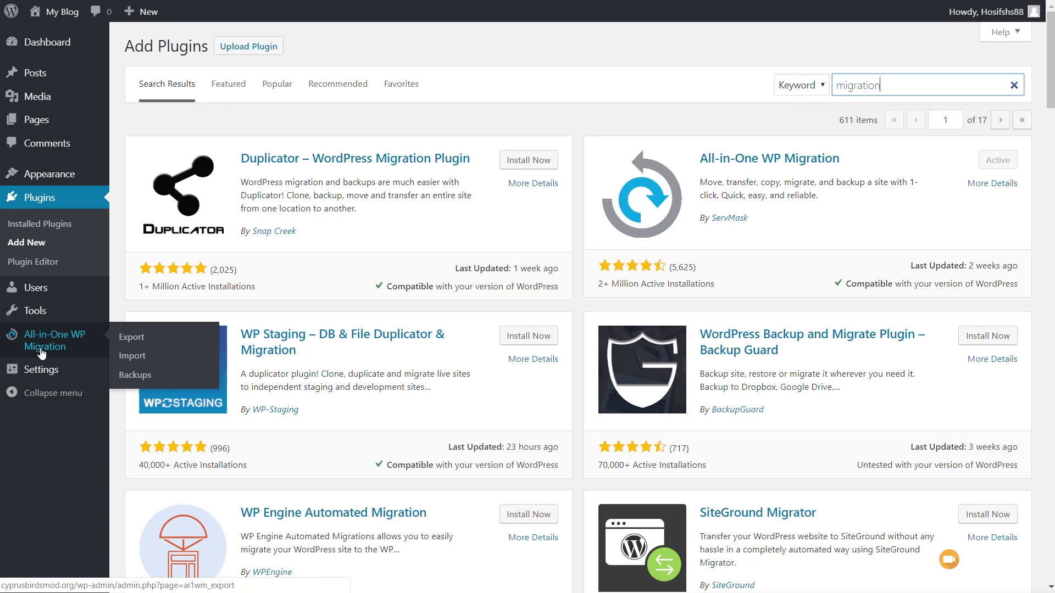
Step: Import the .wpress backup from the WP Migration folder via Import From > File
{"action": "left_click", "coordinate": [146, 358]}
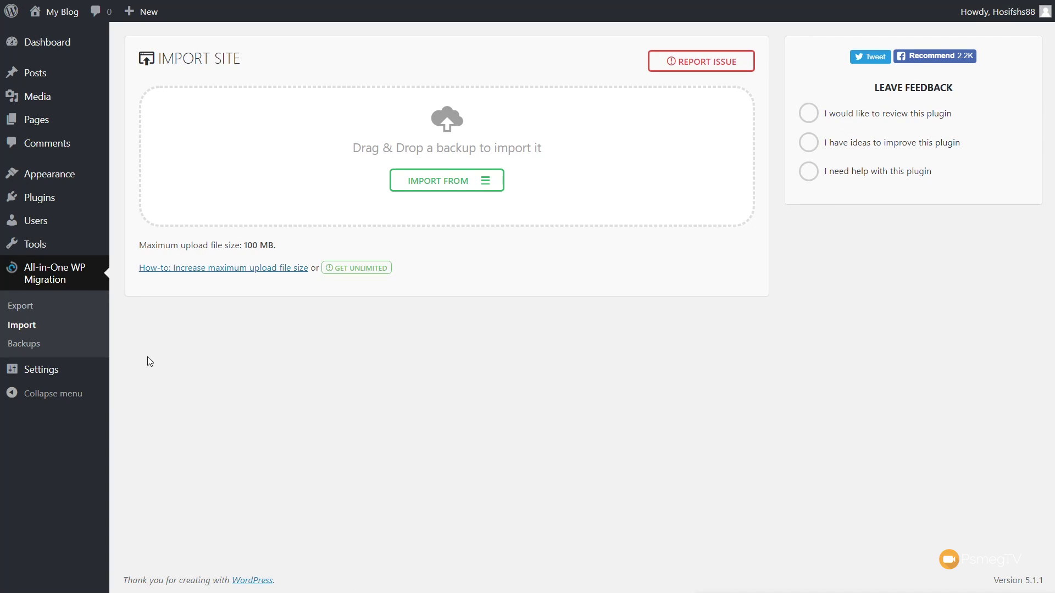
{"action": "left_click", "coordinate": [485, 183]}
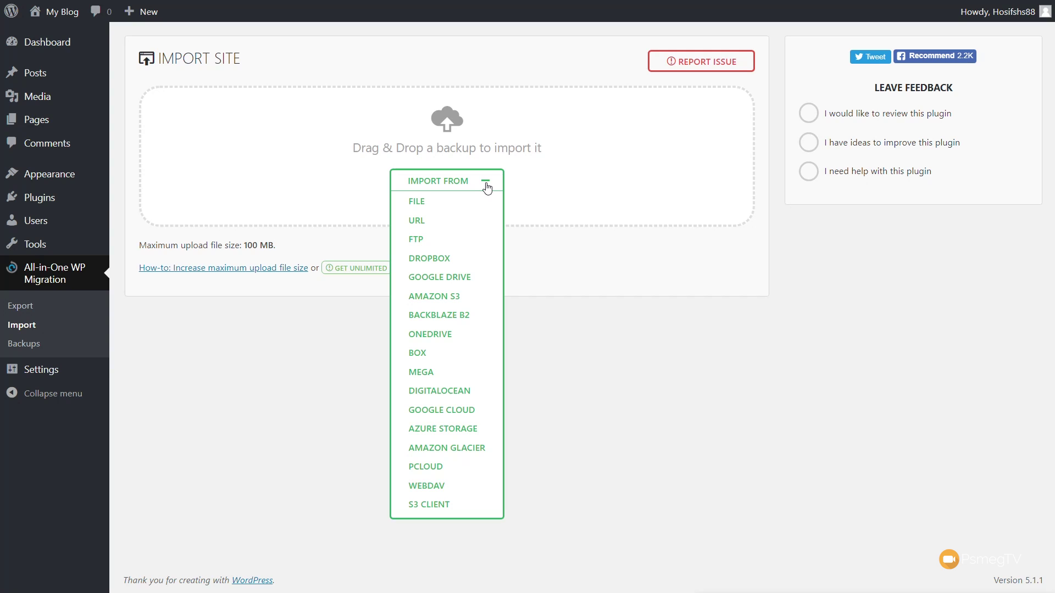
{"action": "left_click", "coordinate": [434, 209]}
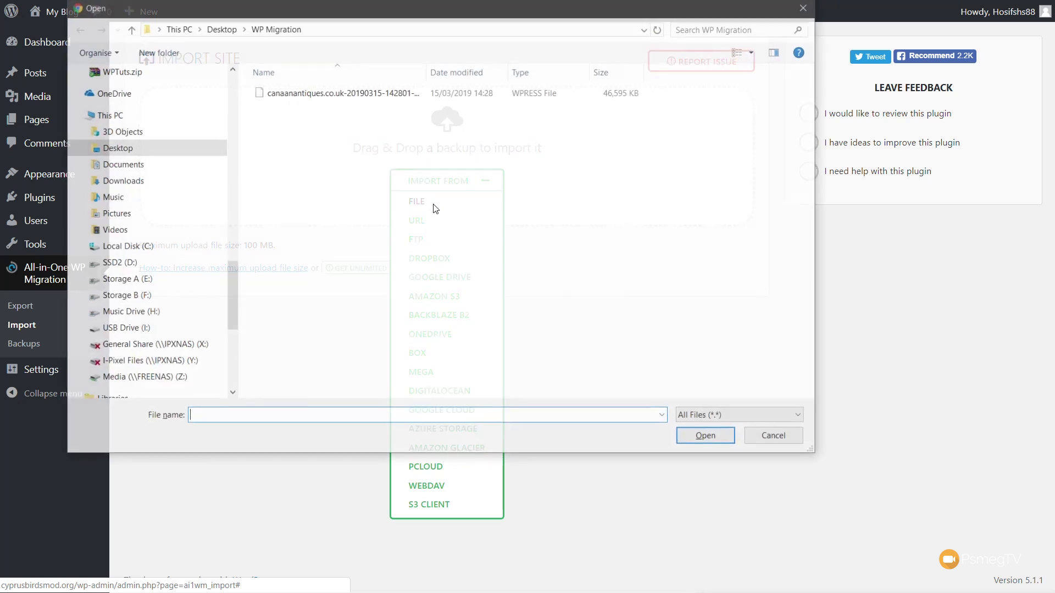
{"action": "left_click_drag", "start_coordinate": [347, 14], "coordinate": [432, 84]}
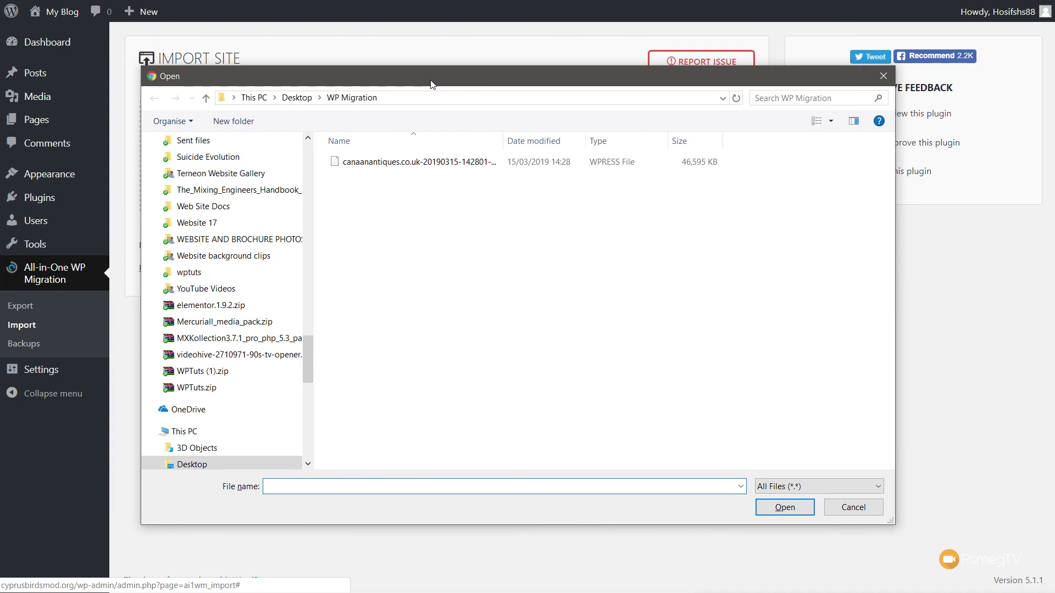
{"action": "left_click", "coordinate": [408, 161]}
{"action": "left_click", "coordinate": [791, 510]}
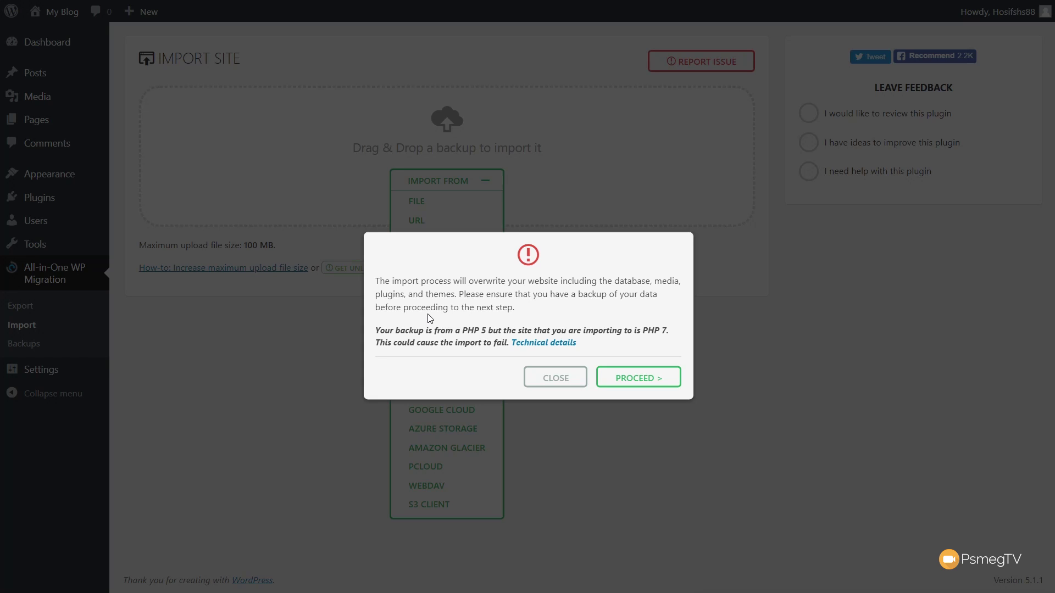
Step: Confirm PROCEED on the overwrite warning to finish the import
{"action": "left_click", "coordinate": [656, 378]}
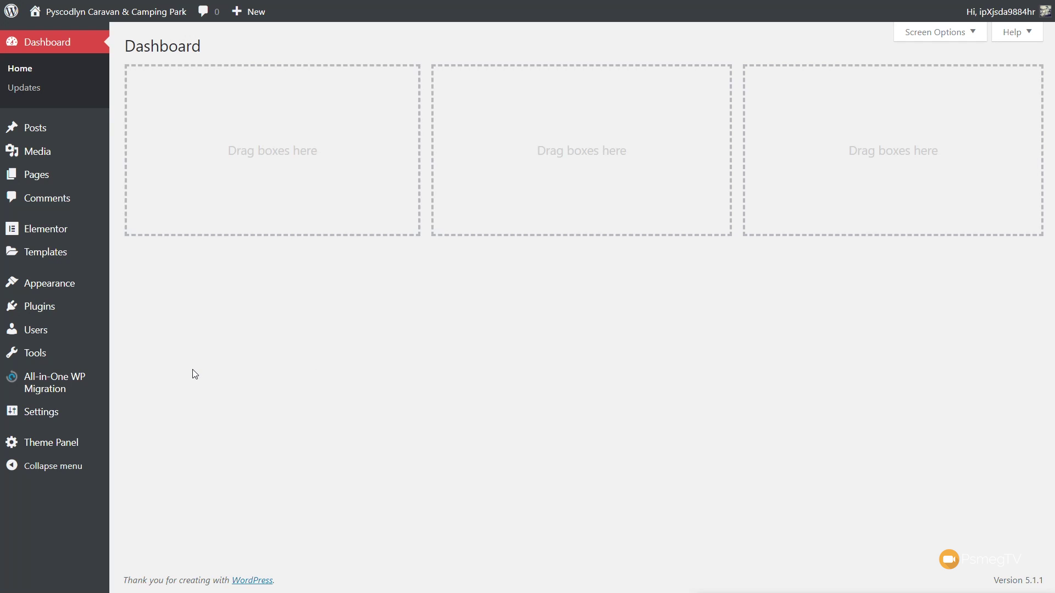
Step: Save the permalink settings again with Post name selected
{"action": "mouse_move", "coordinate": [41, 413]}
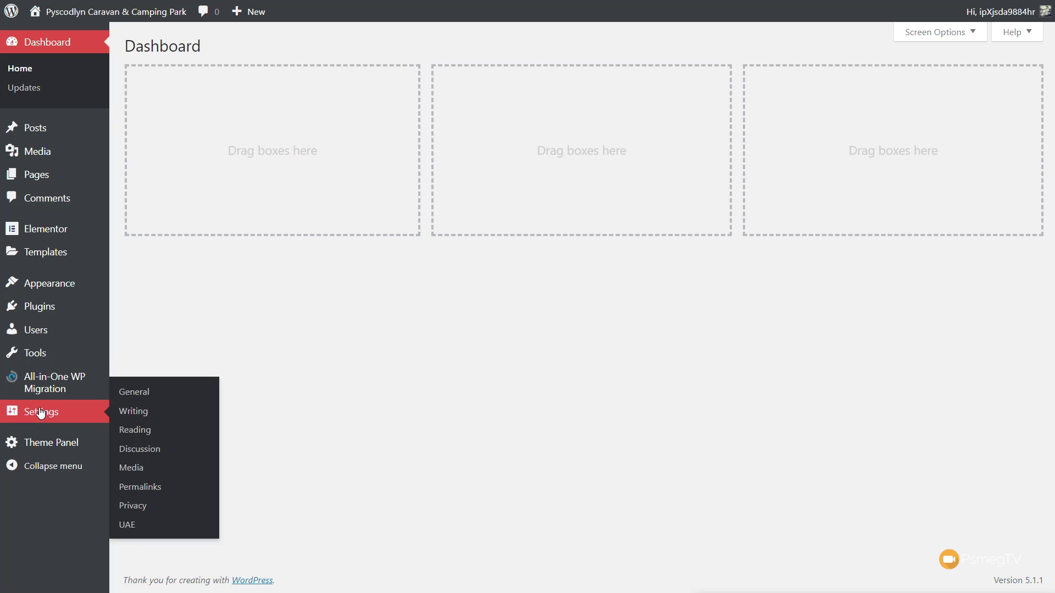
{"action": "left_click", "coordinate": [136, 487]}
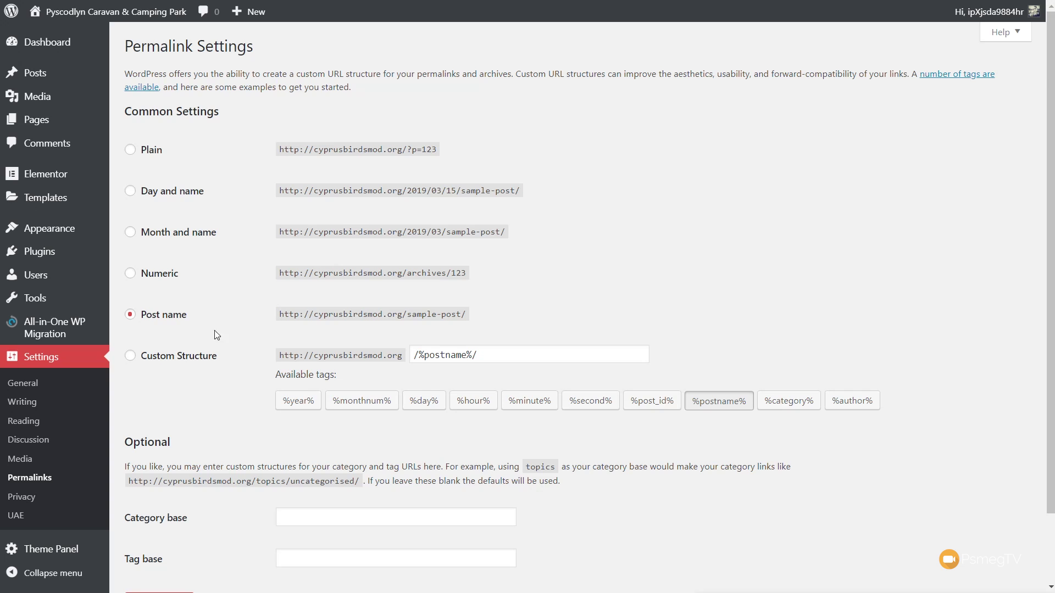
{"action": "scroll", "coordinate": [212, 325], "scroll_direction": "down", "scroll_amount": 2}
{"action": "left_click", "coordinate": [171, 524]}
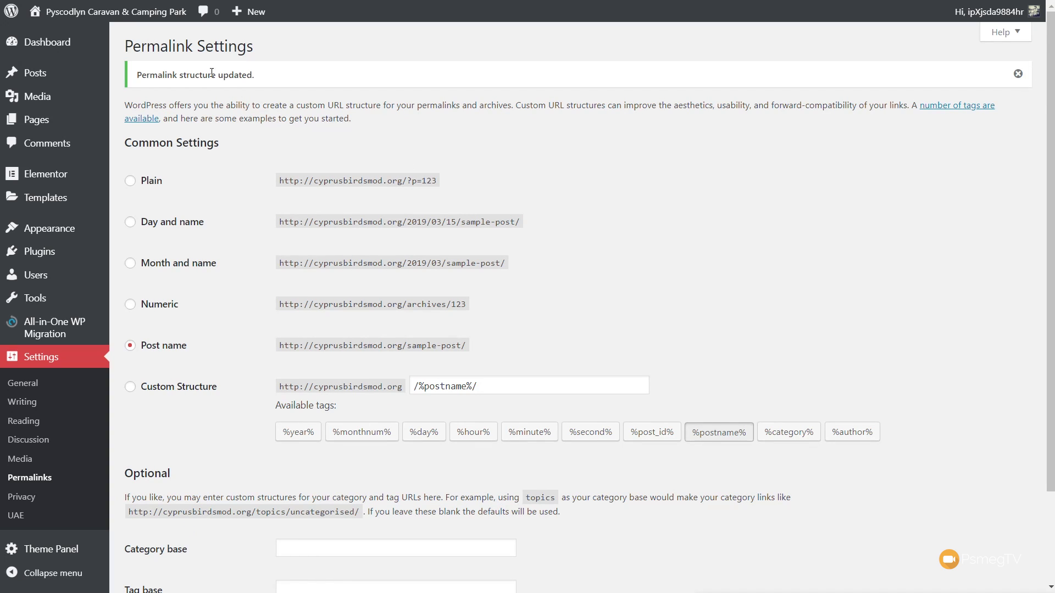
{"action": "mouse_move", "coordinate": [52, 19]}
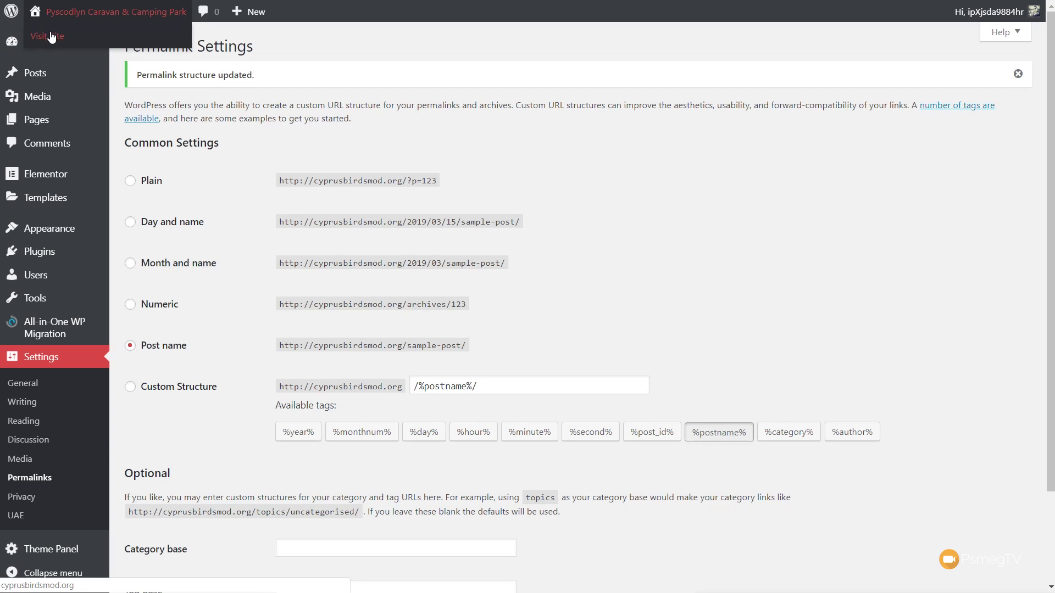
Step: Visit the live Pyscodlyn homepage and scroll down and back up to check it
{"action": "left_click", "coordinate": [52, 36]}
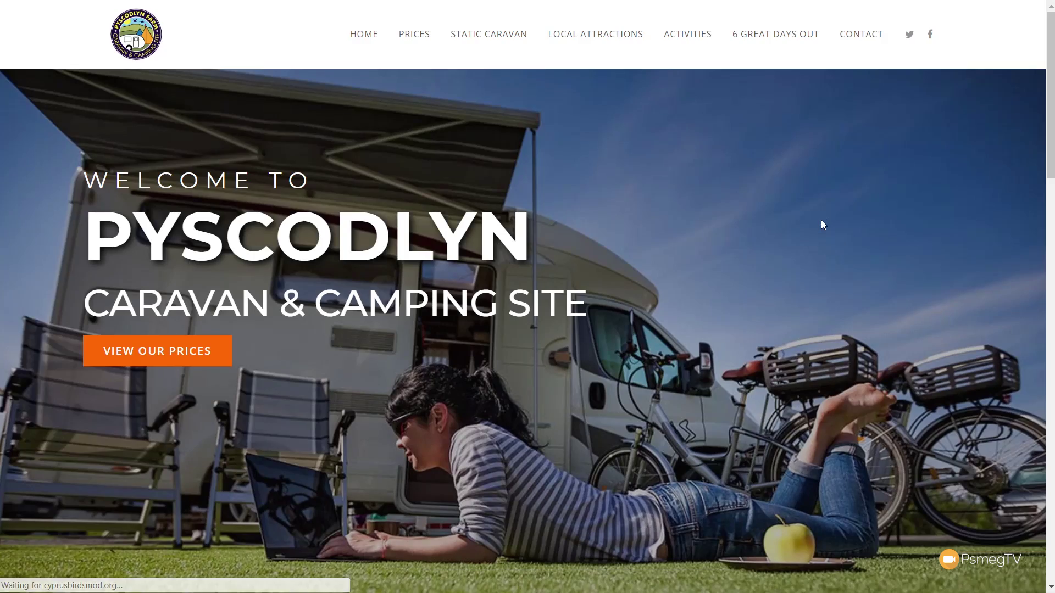
{"action": "scroll", "coordinate": [820, 214], "scroll_direction": "down", "scroll_amount": 8}
{"action": "scroll", "coordinate": [821, 254], "scroll_direction": "down", "scroll_amount": 15}
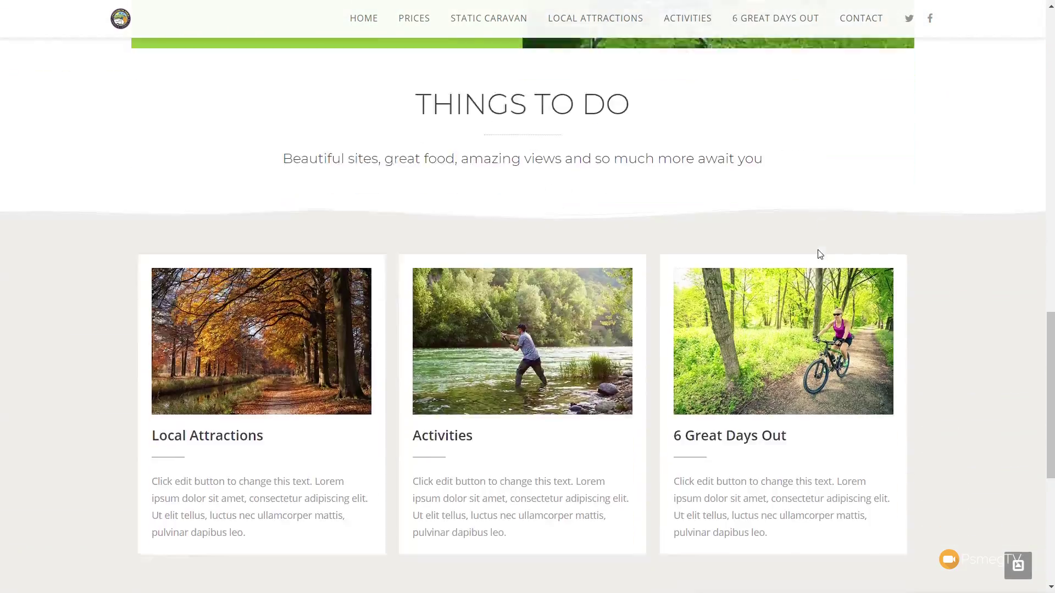
{"action": "scroll", "coordinate": [819, 254], "scroll_direction": "up", "scroll_amount": 4}
{"action": "scroll", "coordinate": [817, 250], "scroll_direction": "up", "scroll_amount": 15}
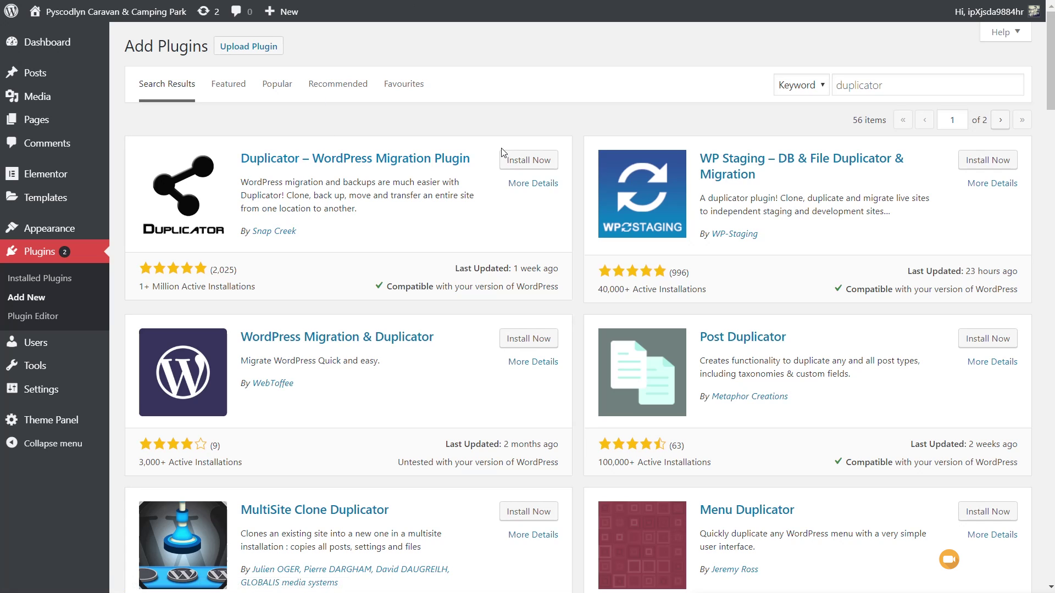
Step: Install the Duplicator migration plugin and activate it
{"action": "left_click", "coordinate": [513, 163]}
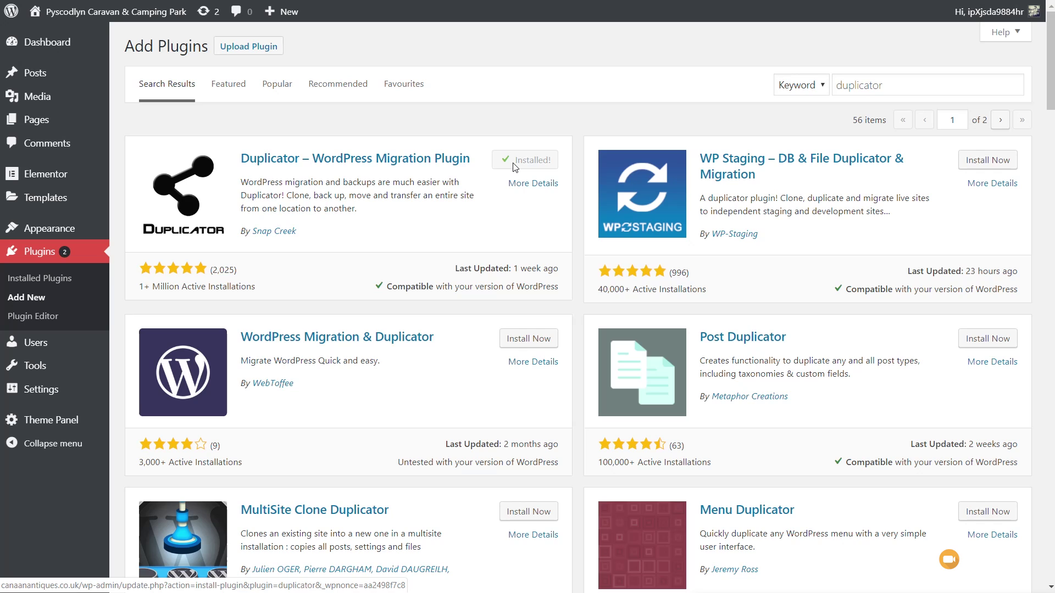
{"action": "left_click", "coordinate": [525, 166]}
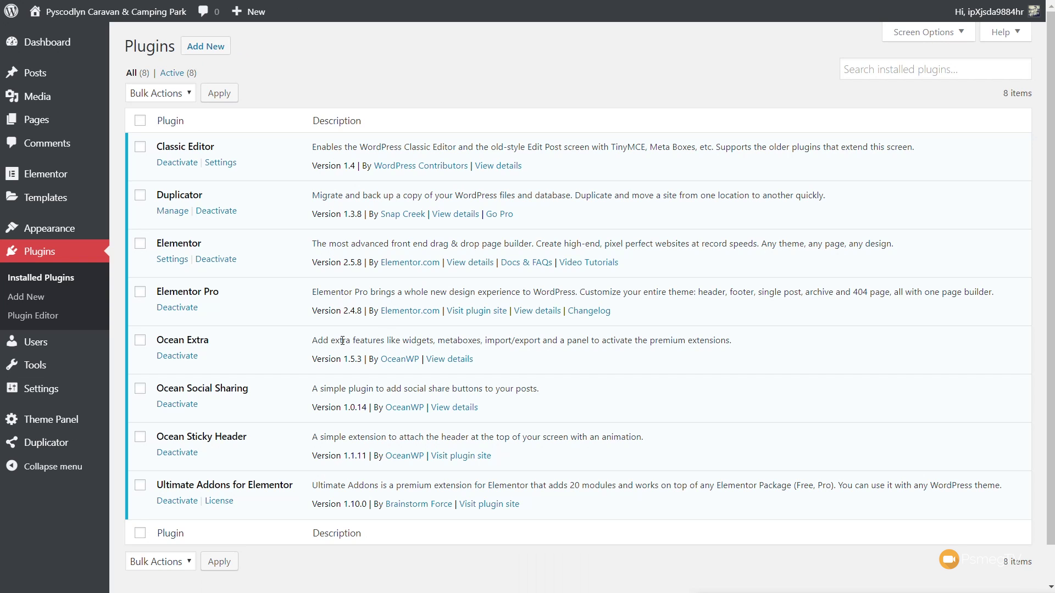
Step: Go to the Duplicator Packages page from the admin sidebar
{"action": "mouse_move", "coordinate": [70, 446]}
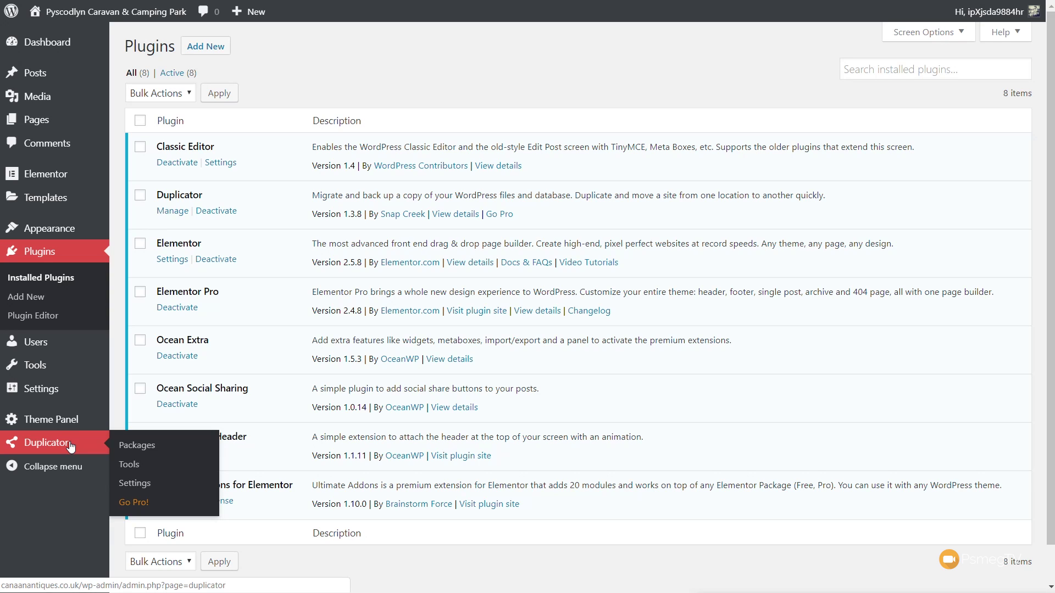
{"action": "left_click", "coordinate": [131, 451]}
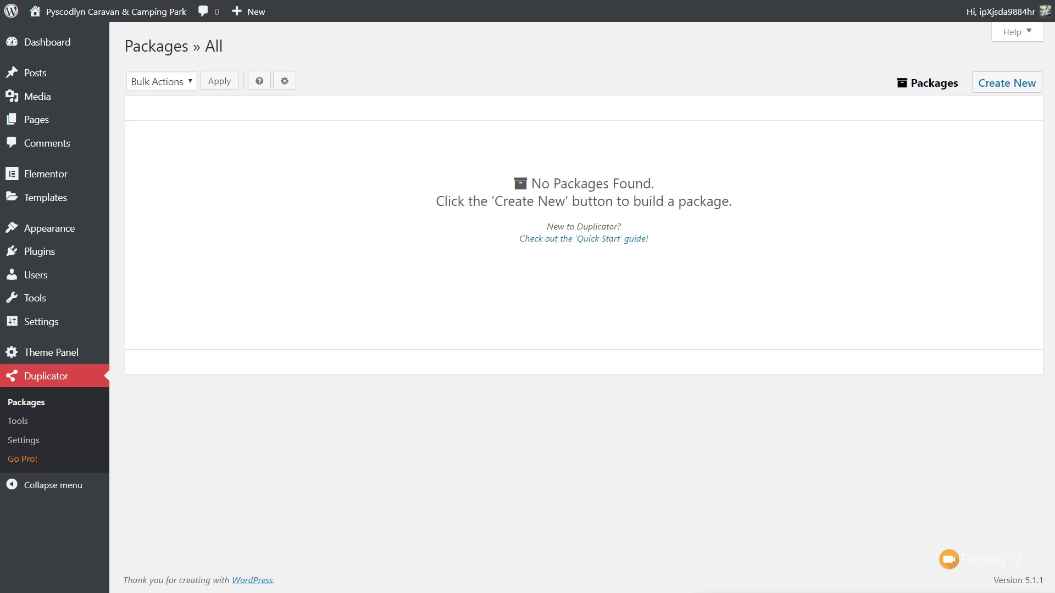
Step: Create package 20190315_pyscodlyncaravancampingpark, review its Installer options, and continue to the system scan
{"action": "left_click", "coordinate": [993, 93]}
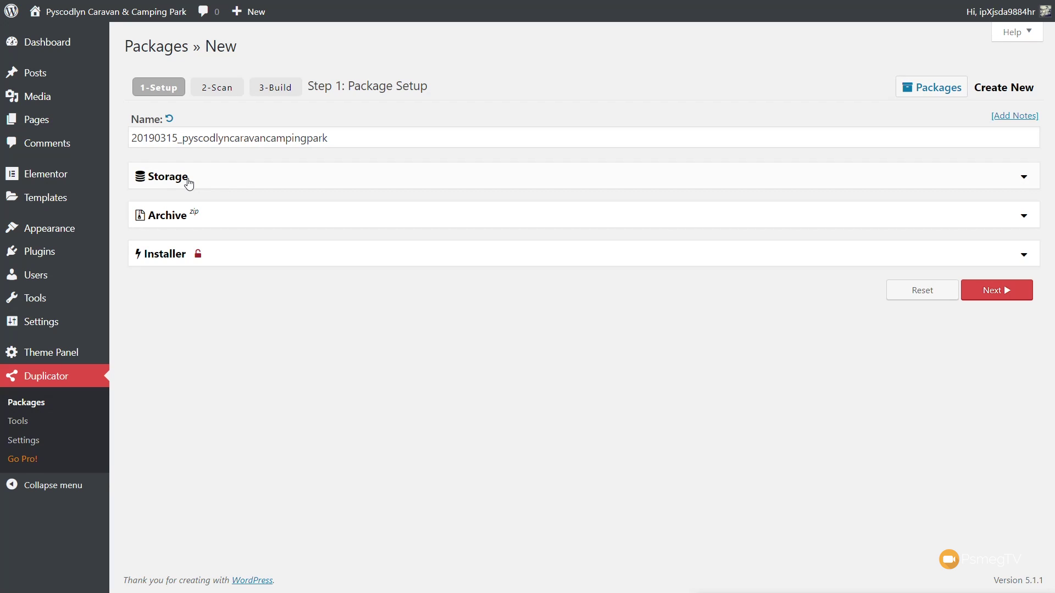
{"action": "left_click", "coordinate": [160, 261]}
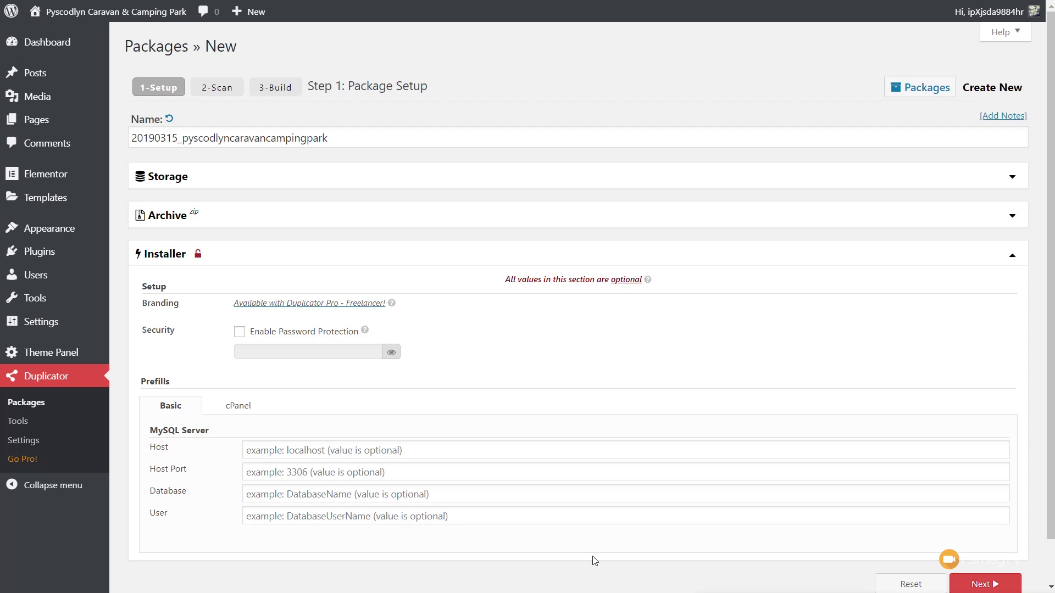
{"action": "left_click", "coordinate": [983, 584]}
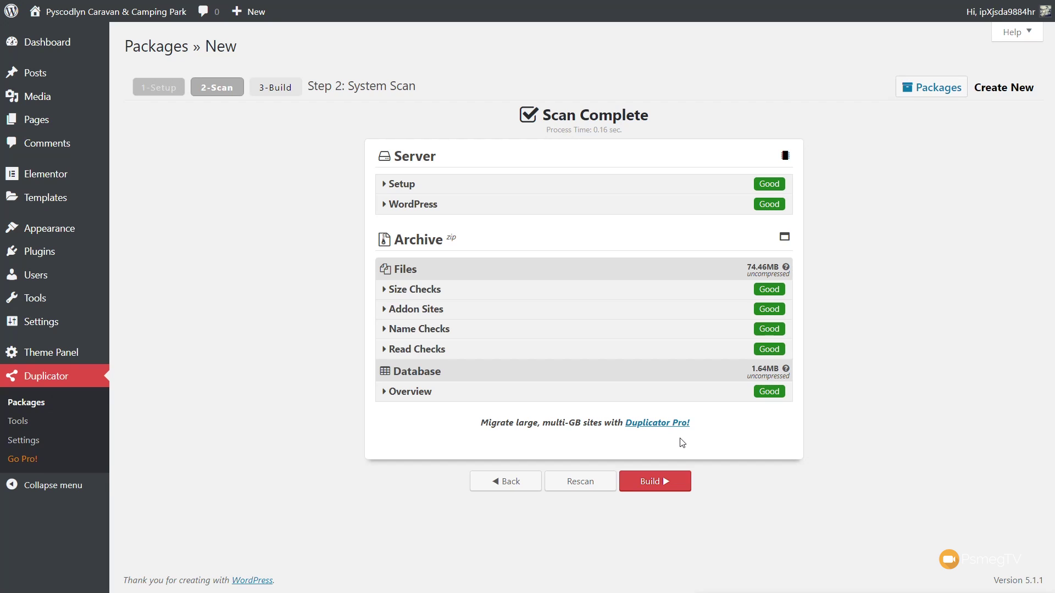
Step: Build the Duplicator package after the all-Good system scan
{"action": "left_click", "coordinate": [642, 489]}
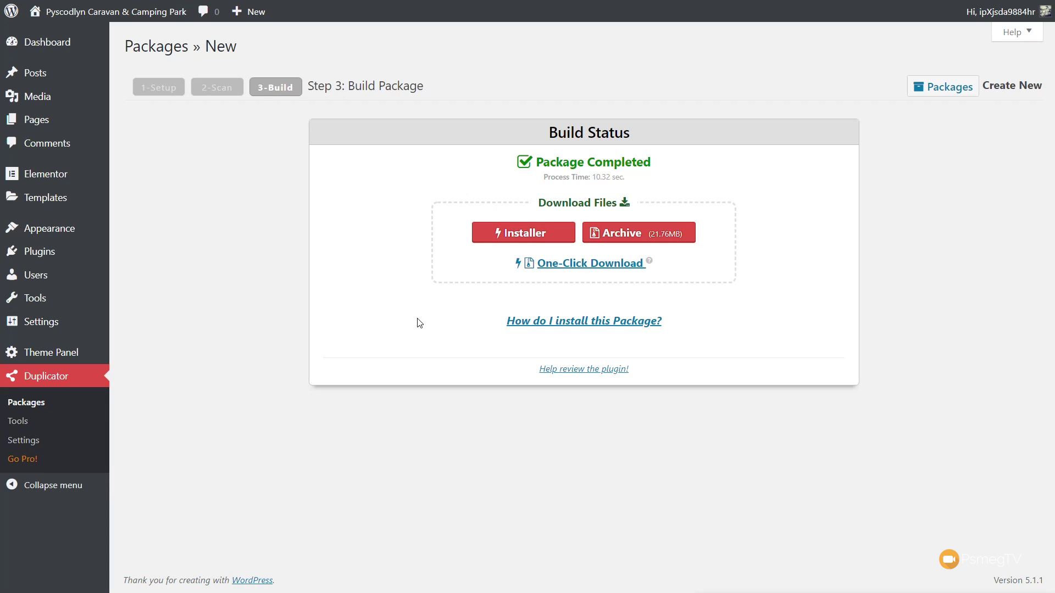
Step: Download the package's installer file and its 21.76MB archive
{"action": "left_click", "coordinate": [501, 233]}
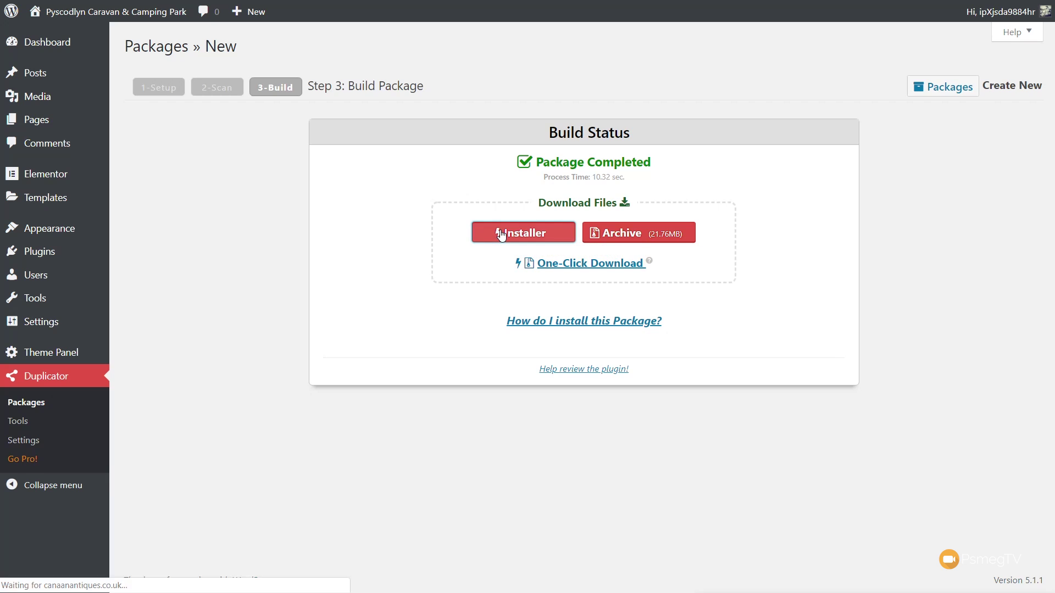
{"action": "left_click", "coordinate": [644, 236]}
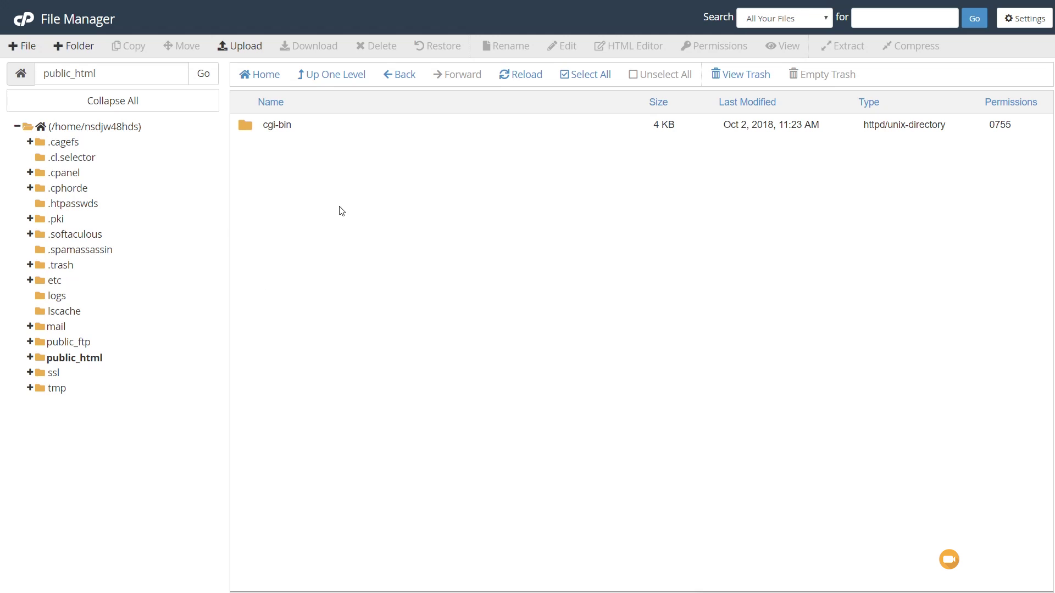
Step: Upload installer.php and the site archive zip into public_html, then return to the file listing
{"action": "left_click", "coordinate": [246, 45]}
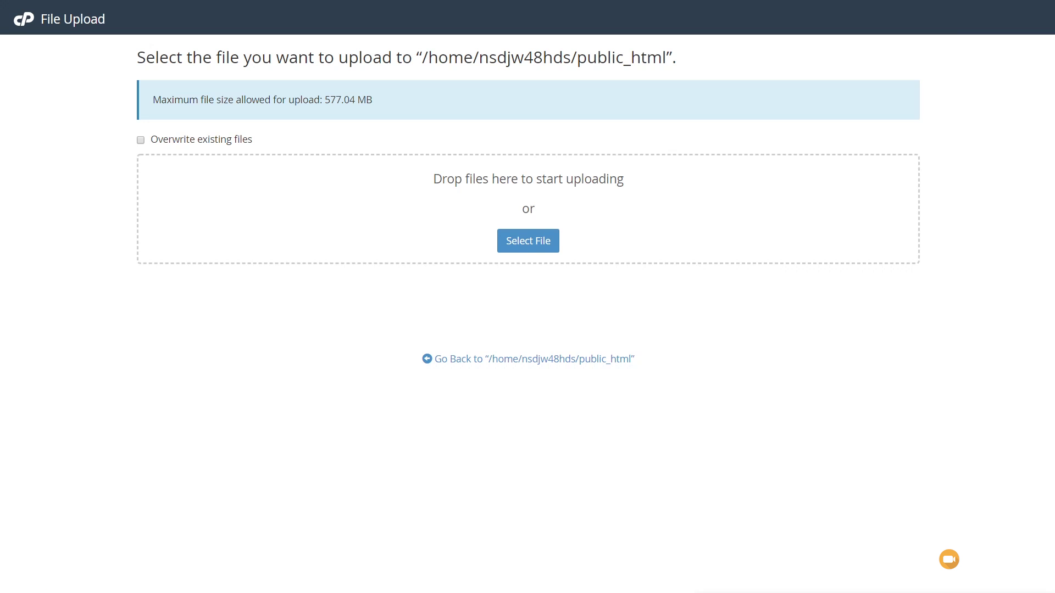
{"action": "left_click_drag", "start_coordinate": [336, 562], "coordinate": [426, 189]}
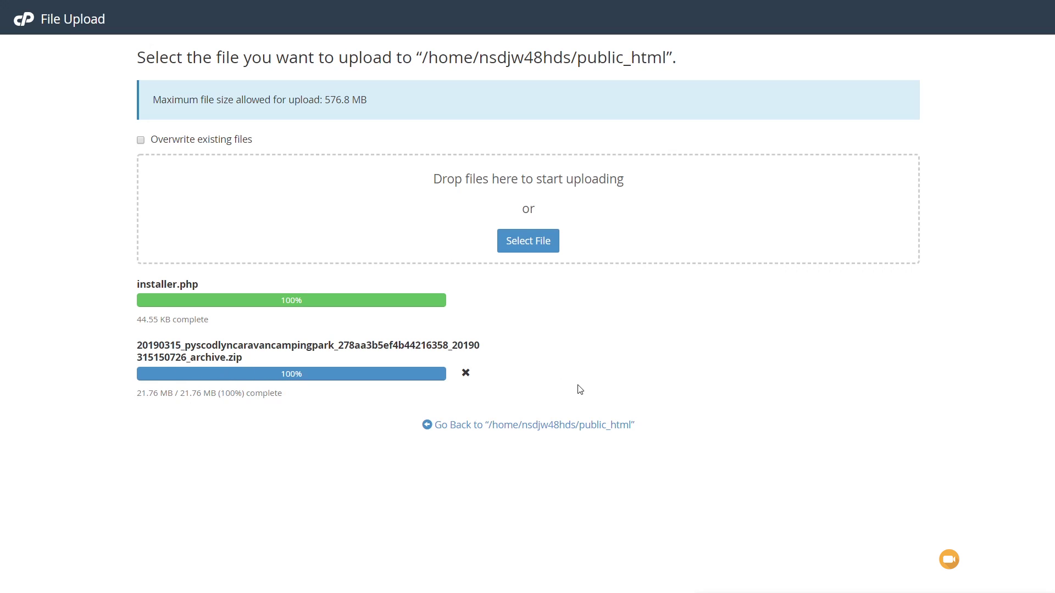
{"action": "left_click", "coordinate": [564, 432]}
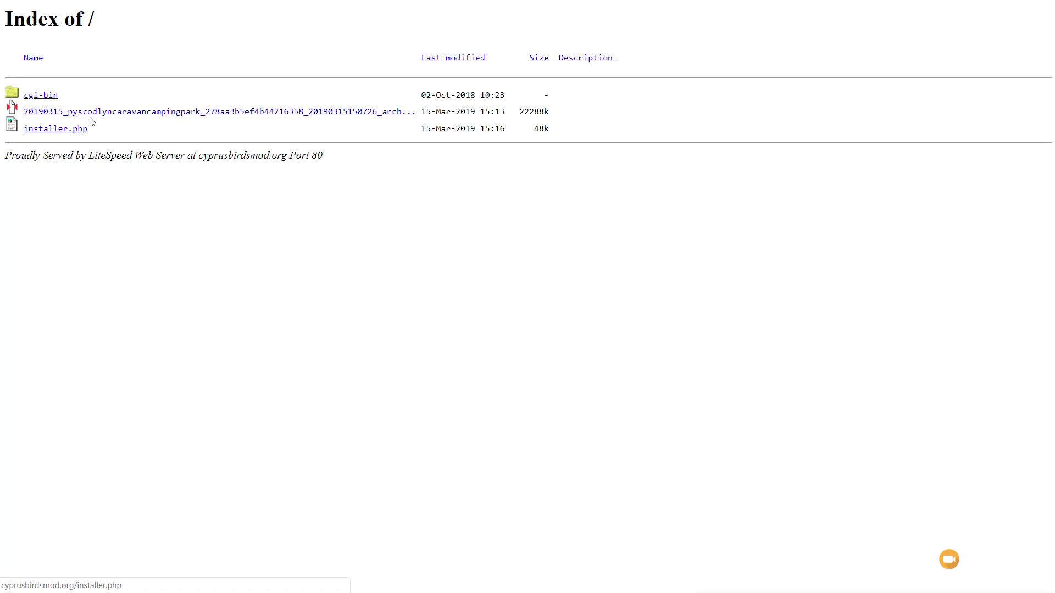
Step: Run installer.php, accept all terms and notices, and start extracting the site archive
{"action": "left_click", "coordinate": [66, 132]}
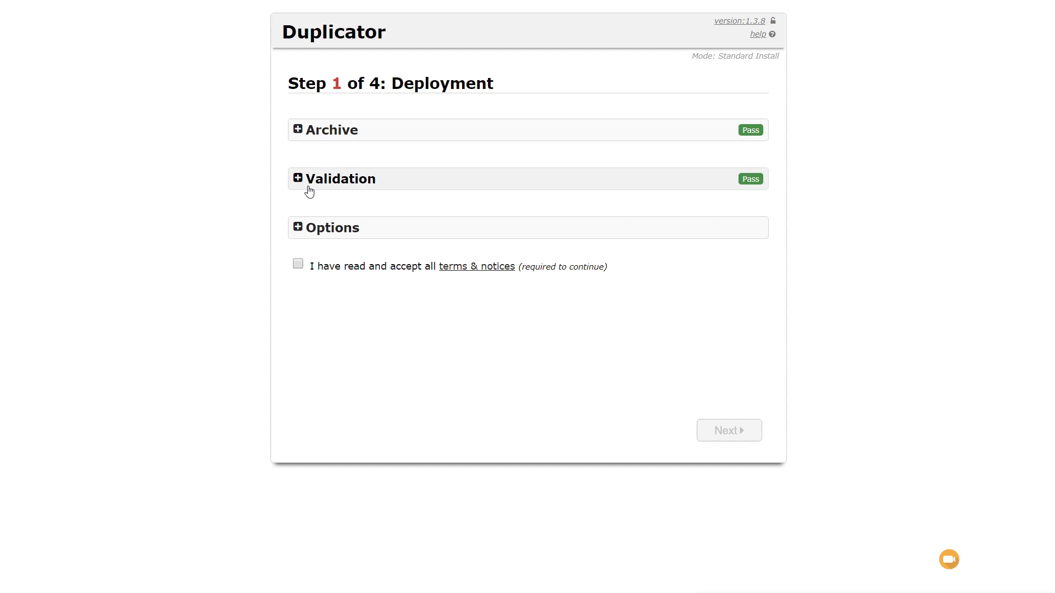
{"action": "left_click", "coordinate": [304, 231]}
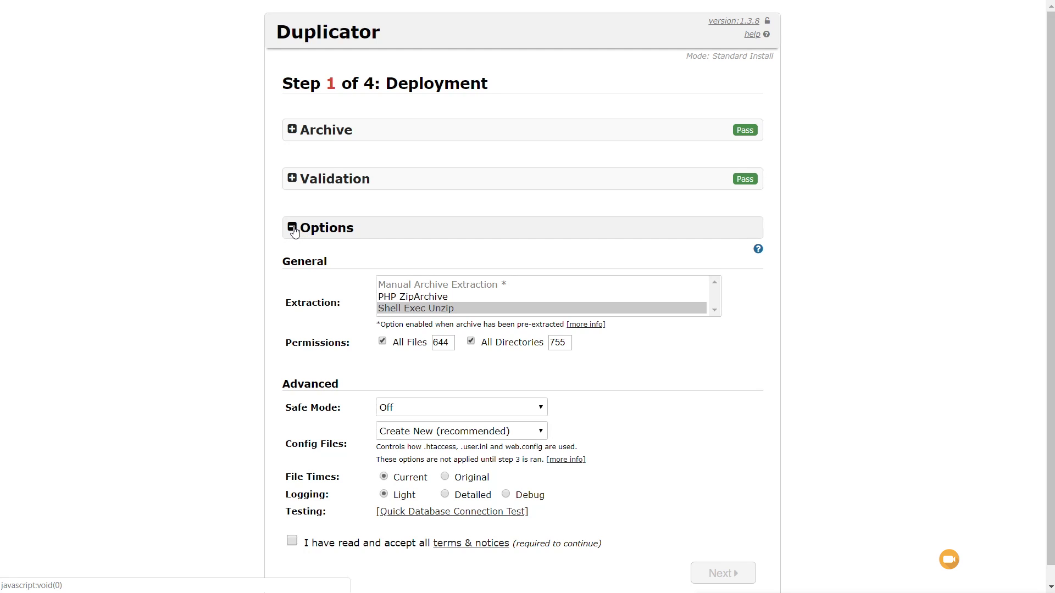
{"action": "left_click", "coordinate": [293, 229]}
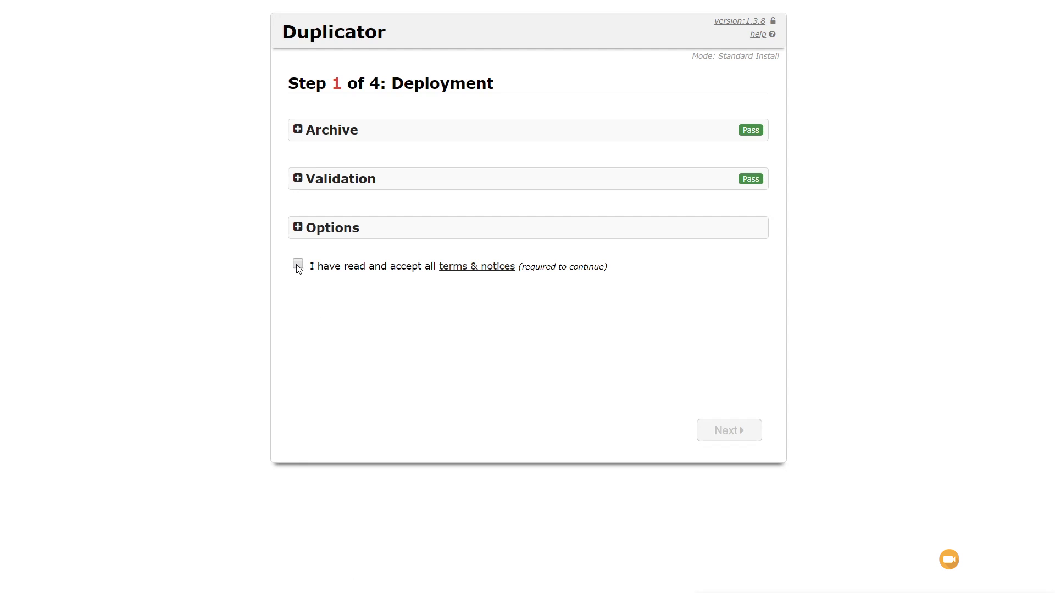
{"action": "left_click", "coordinate": [297, 266]}
{"action": "left_click", "coordinate": [728, 433]}
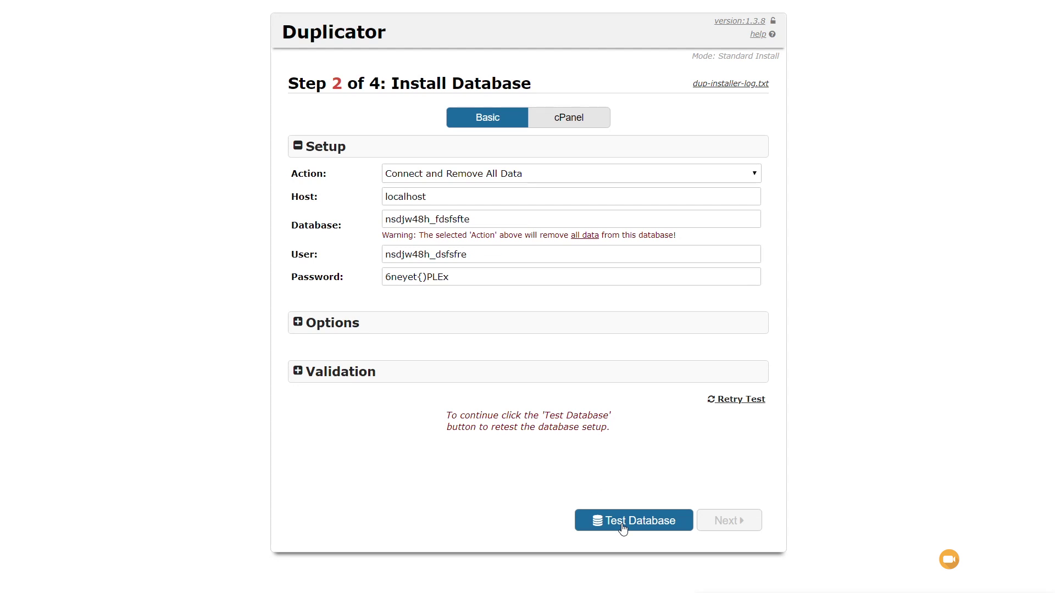
Step: Test the entered database connection, then confirm installing the site data into it
{"action": "left_click", "coordinate": [623, 526]}
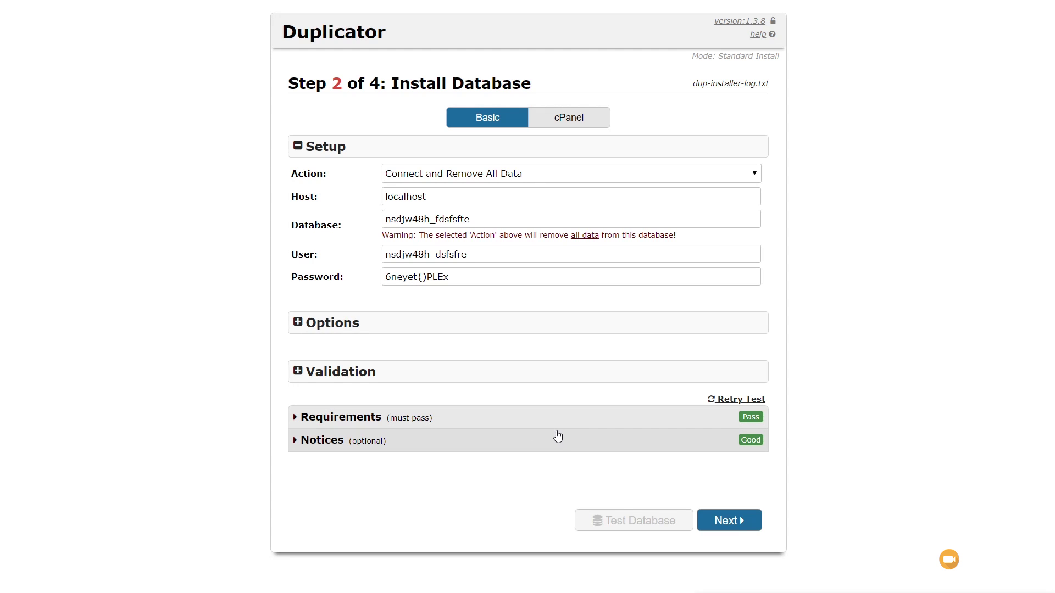
{"action": "left_click", "coordinate": [739, 523]}
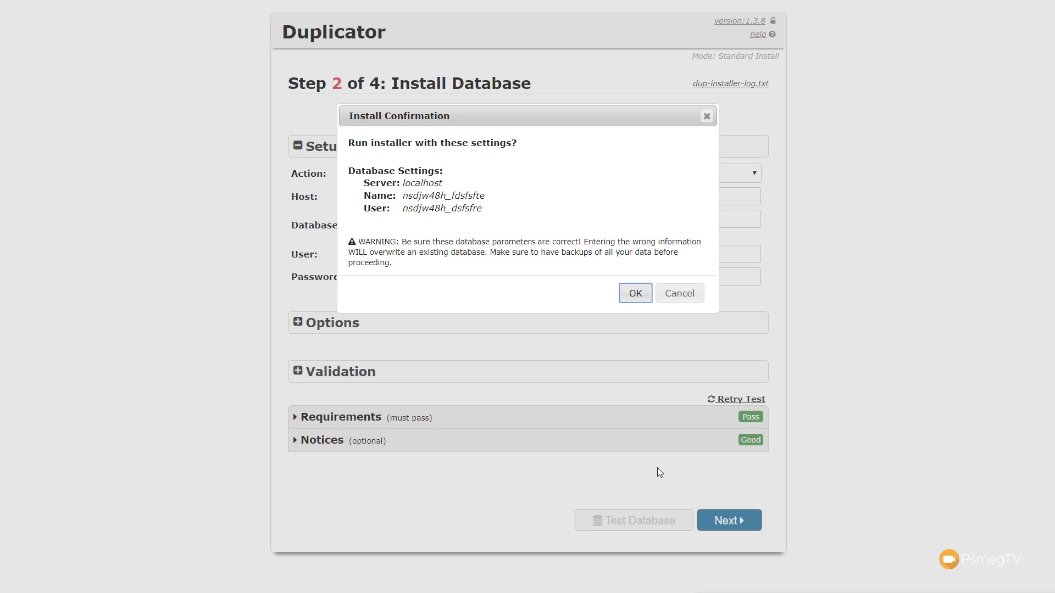
{"action": "left_click", "coordinate": [634, 294]}
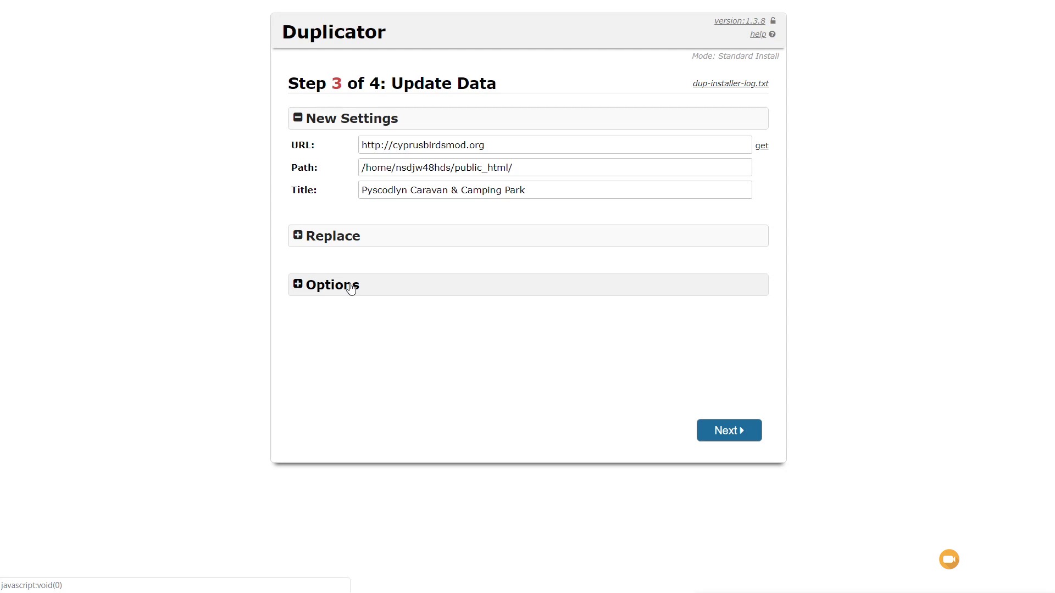
Step: Apply the new URL, path and title, then go to Admin Login with installer auto-delete ticked
{"action": "left_click", "coordinate": [739, 432]}
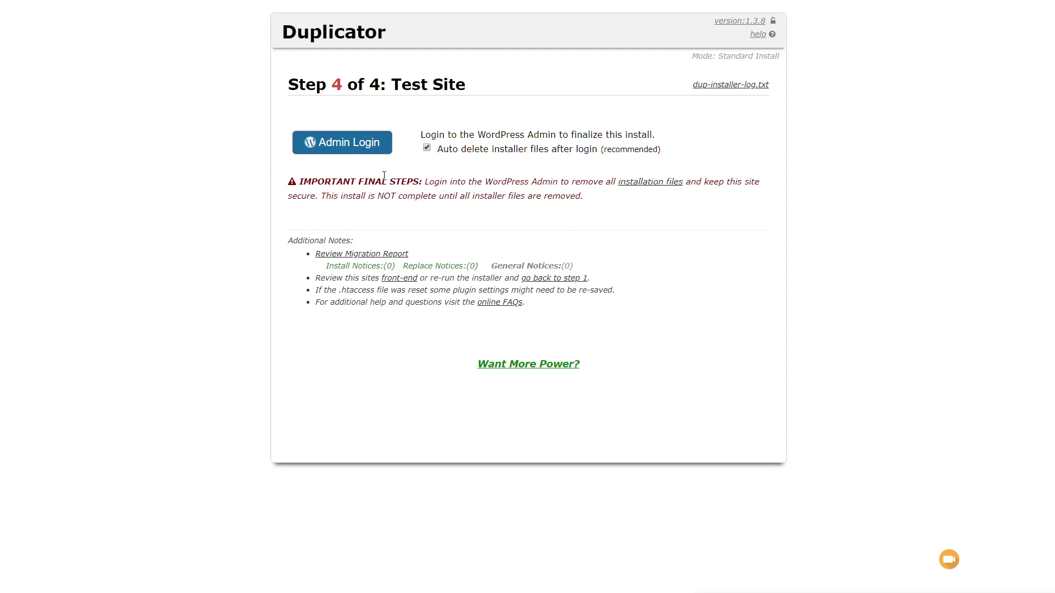
{"action": "left_click", "coordinate": [347, 146]}
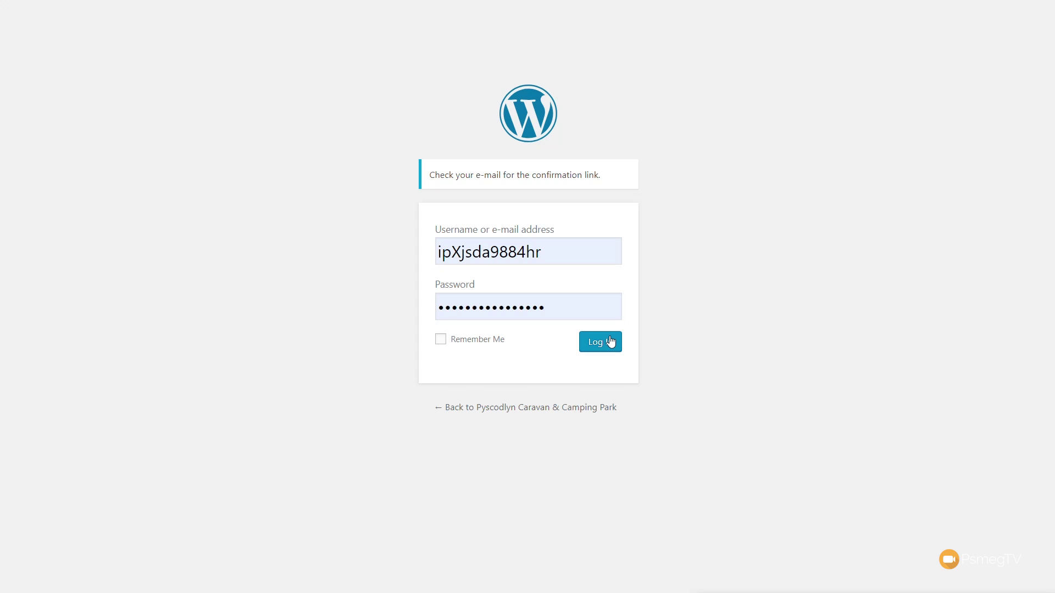
Step: Log in to the migrated site and save the Post name permalink structure again
{"action": "left_click", "coordinate": [611, 342]}
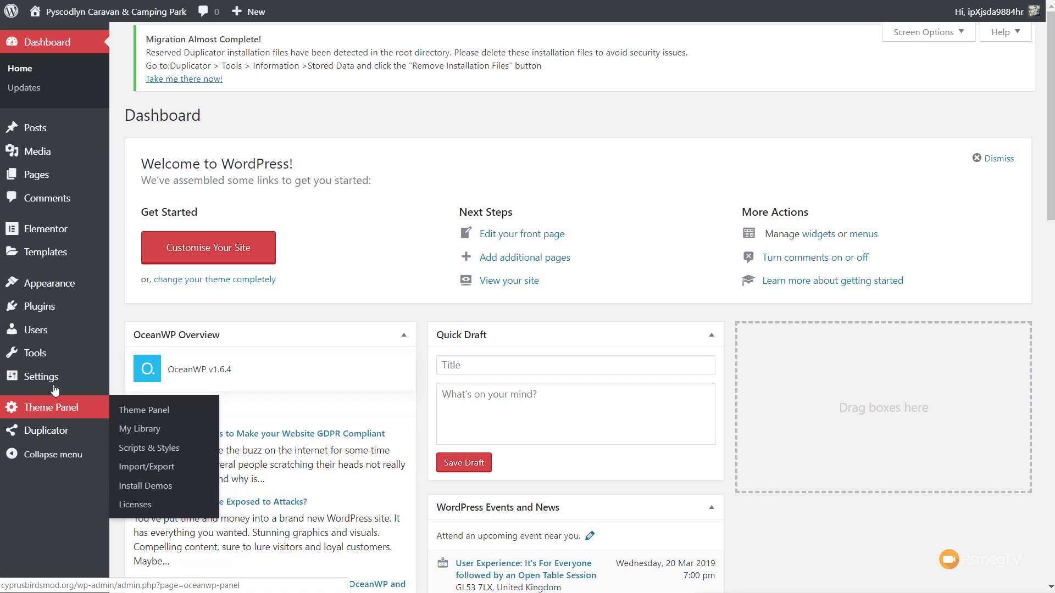
{"action": "mouse_move", "coordinate": [77, 389]}
{"action": "left_click", "coordinate": [142, 476]}
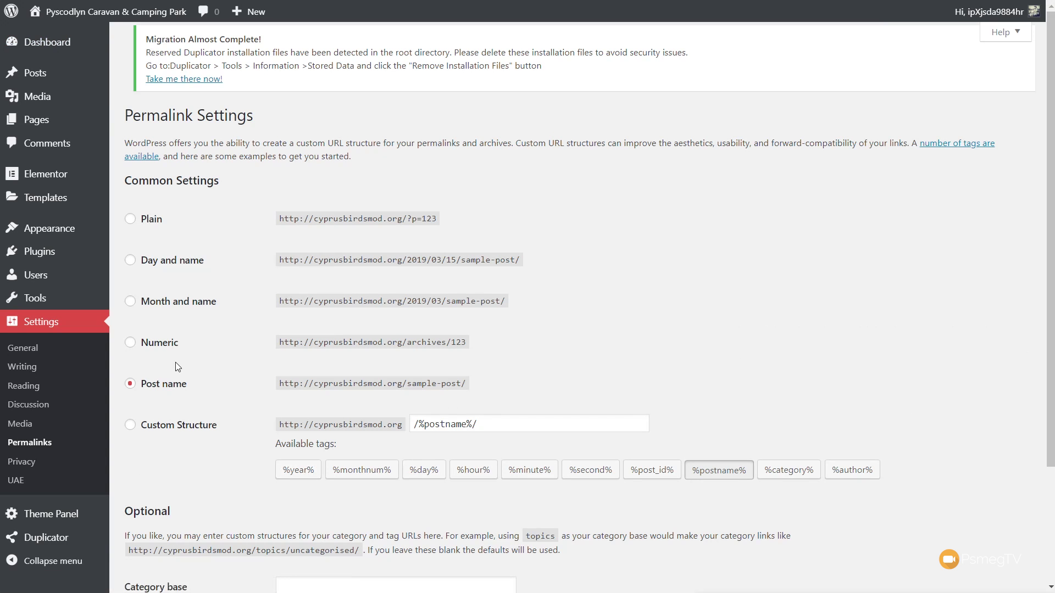
{"action": "scroll", "coordinate": [353, 464], "scroll_direction": "down", "scroll_amount": 2}
{"action": "left_click", "coordinate": [157, 526]}
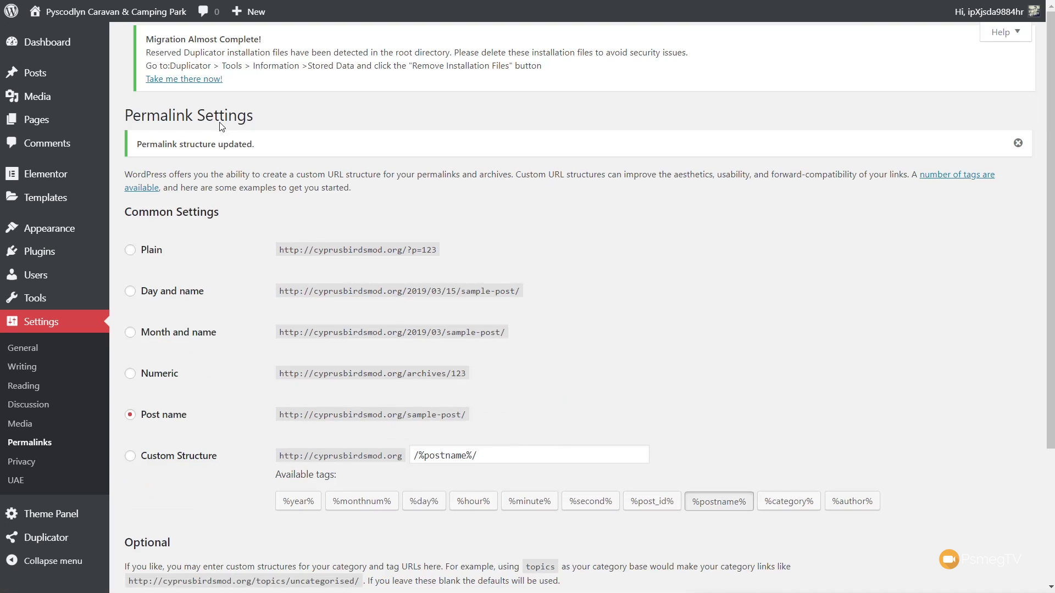
Step: Delete dup-installer, installer.php, installer-backup.php, the bootlog and archive zip via Duplicator, then visit the site
{"action": "left_click", "coordinate": [187, 82]}
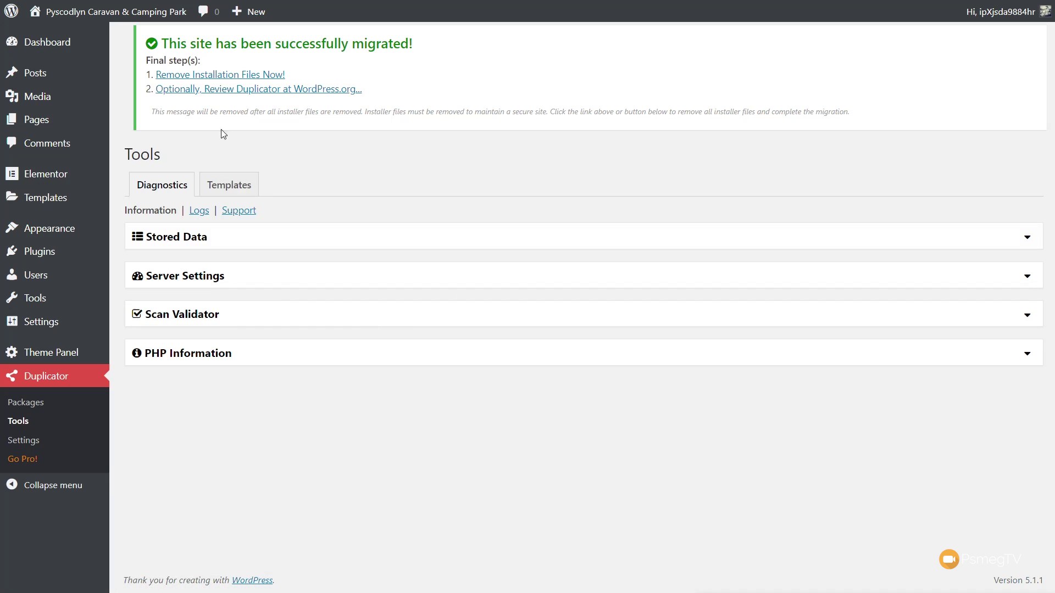
{"action": "left_click", "coordinate": [200, 80]}
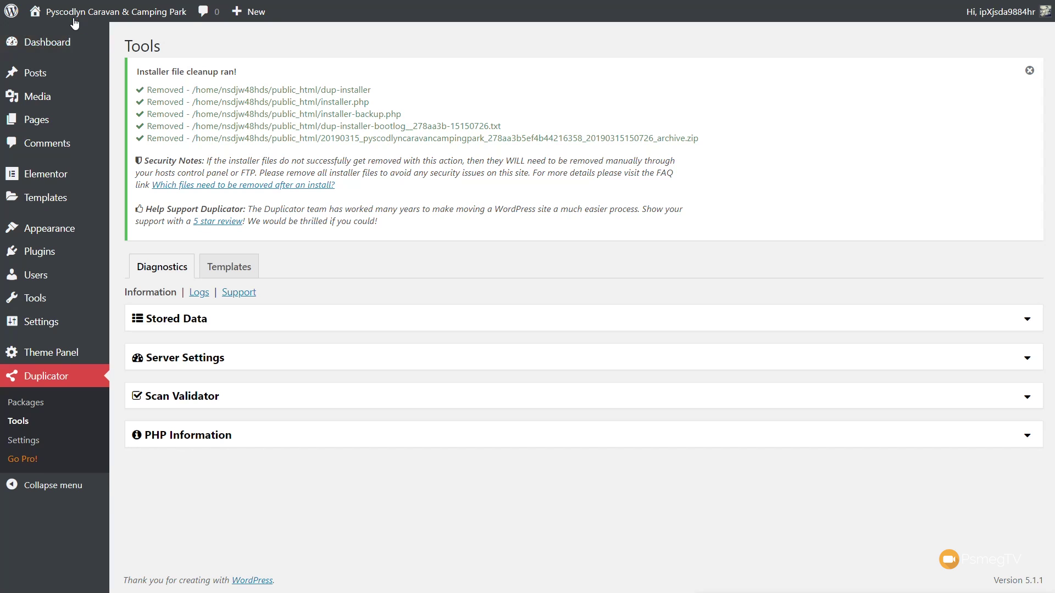
{"action": "mouse_move", "coordinate": [74, 15]}
{"action": "left_click", "coordinate": [71, 36]}
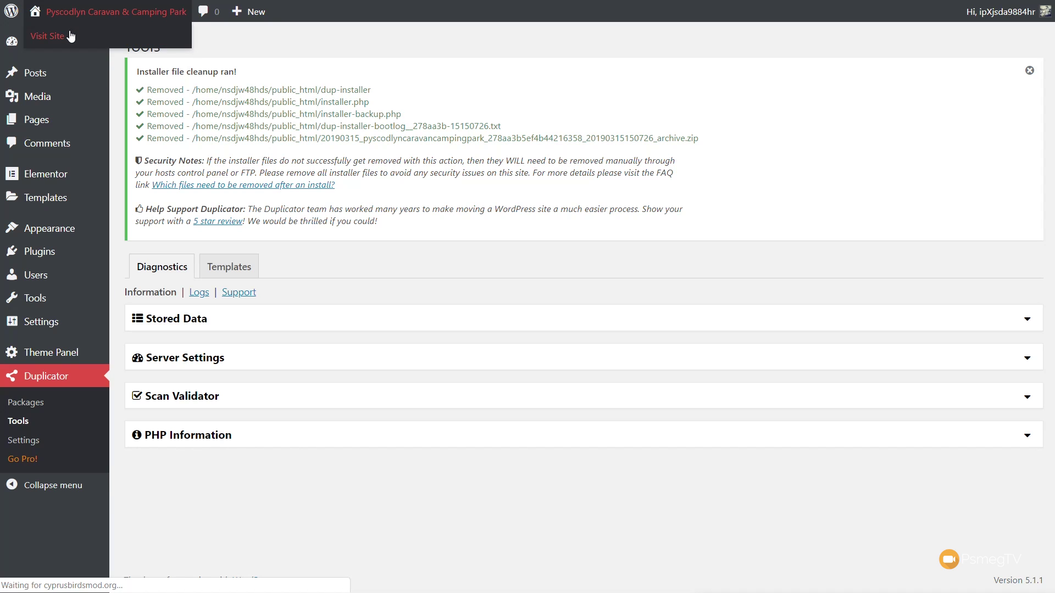